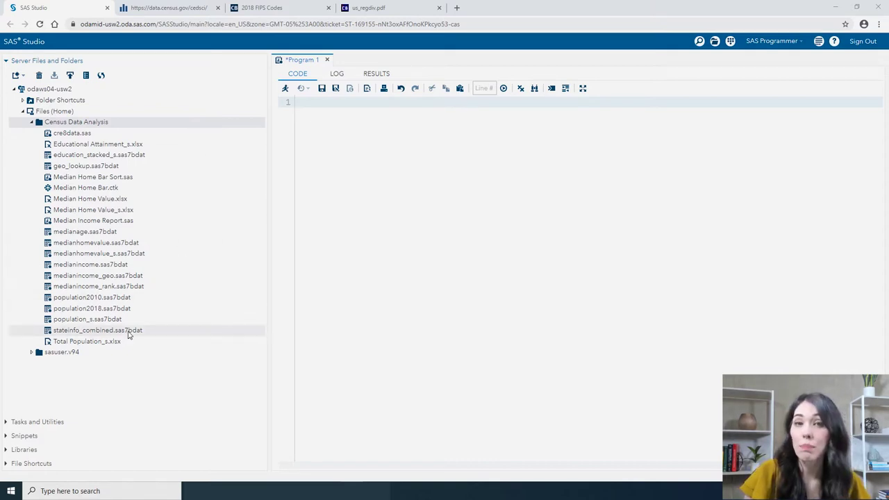
- Open the stateinfo_combined.sas7bdat table from the Census Data Analysis folder and look through all its columns
left_click(129, 335)
double_click(128, 335)
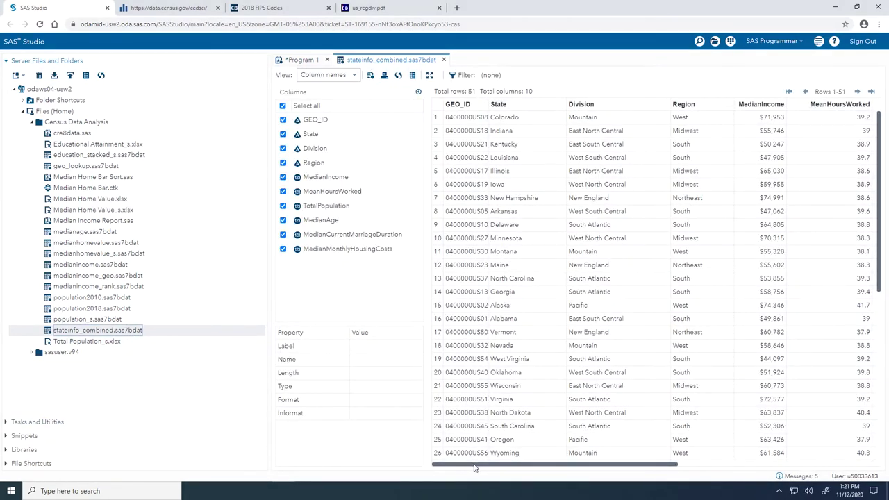
left_click_drag(474, 467, 657, 496)
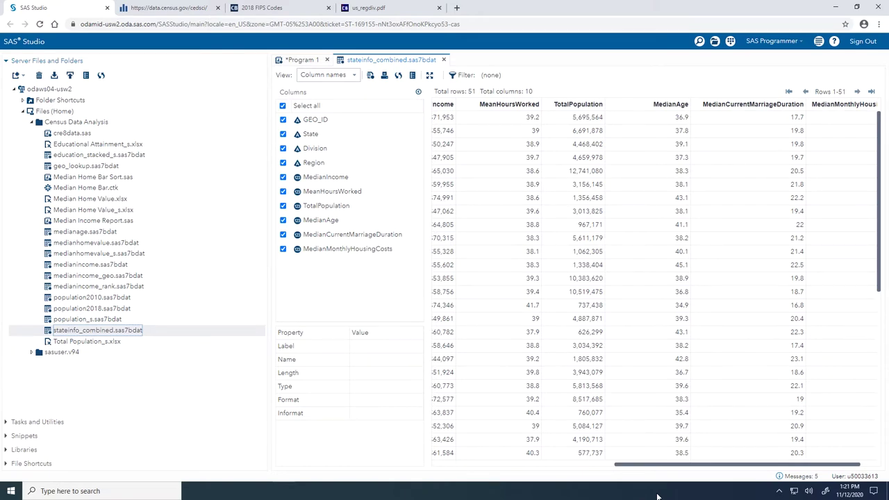
left_click_drag(657, 496, 684, 498)
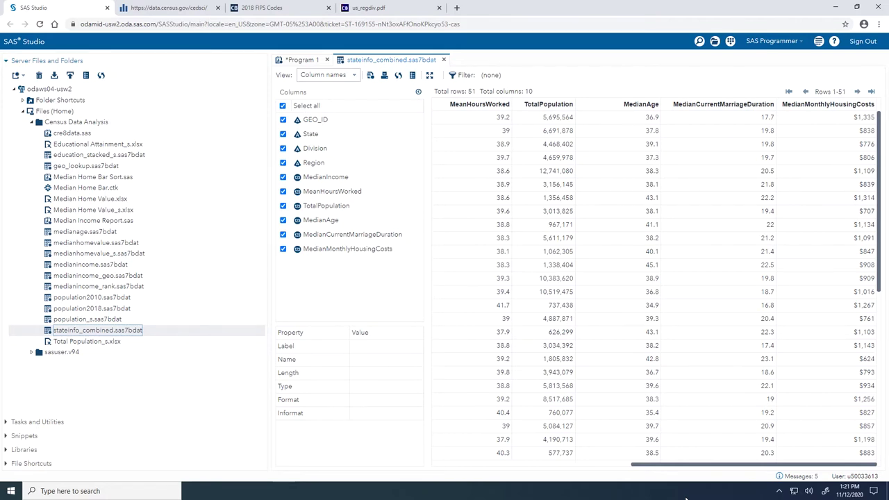
- Review the data sources in the Census data, 2018 FIPS Codes and us_regdiv.pdf pages, and return to SAS Studio
left_click(182, 7)
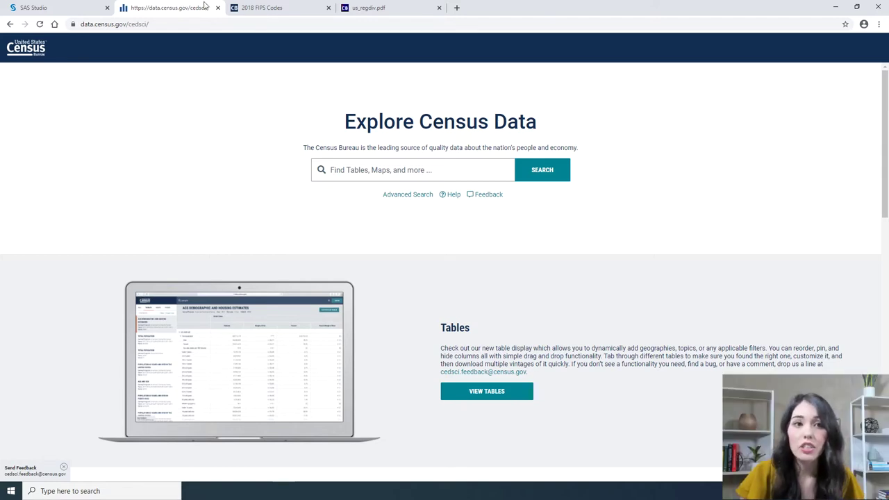
left_click(263, 8)
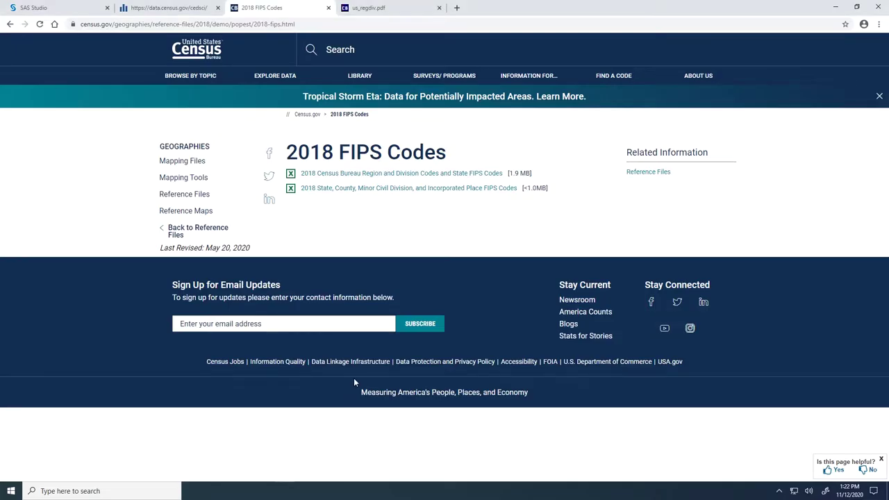
left_click(410, 10)
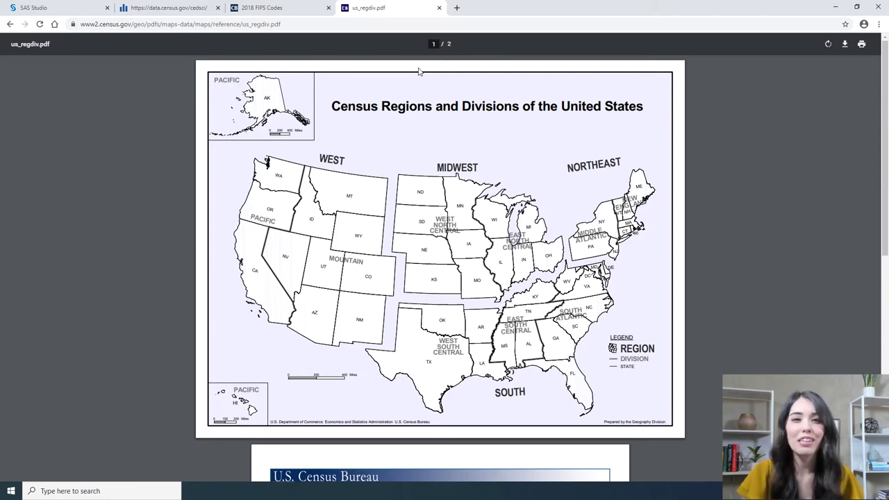
left_click(72, 6)
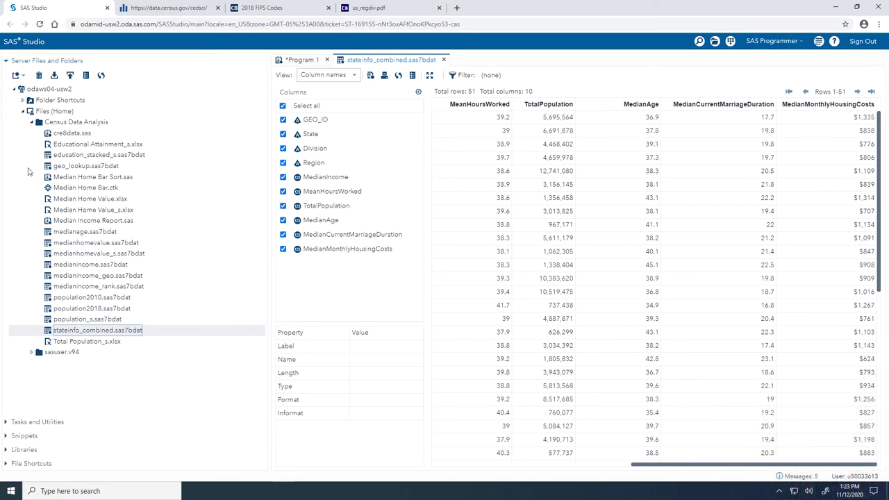
- Open the Distribution Analysis task from the Statistics tasks and maximize its view
left_click(25, 422)
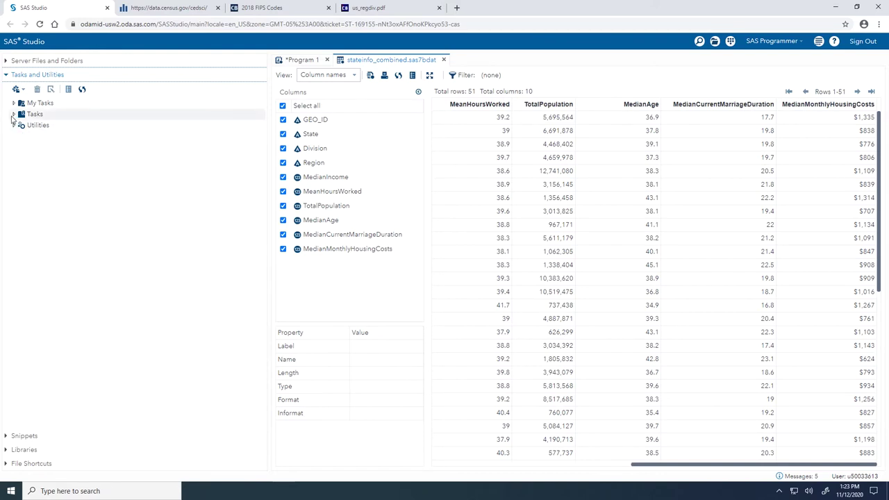
left_click(14, 114)
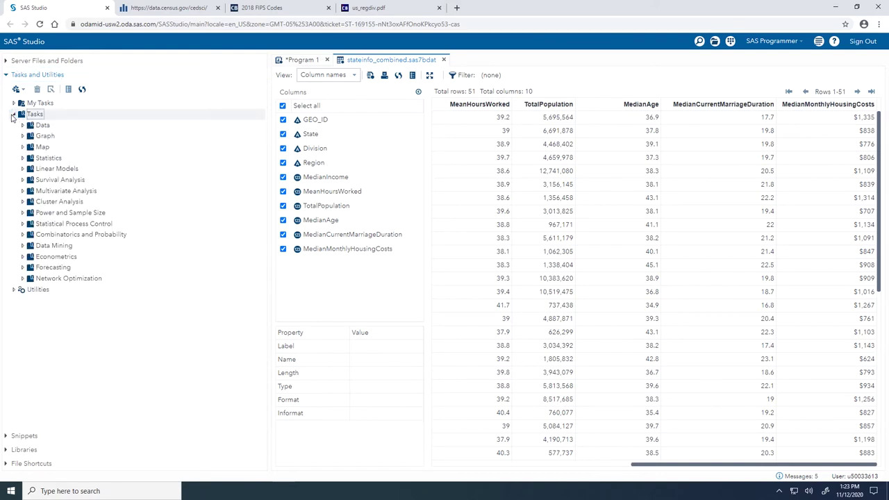
left_click(21, 159)
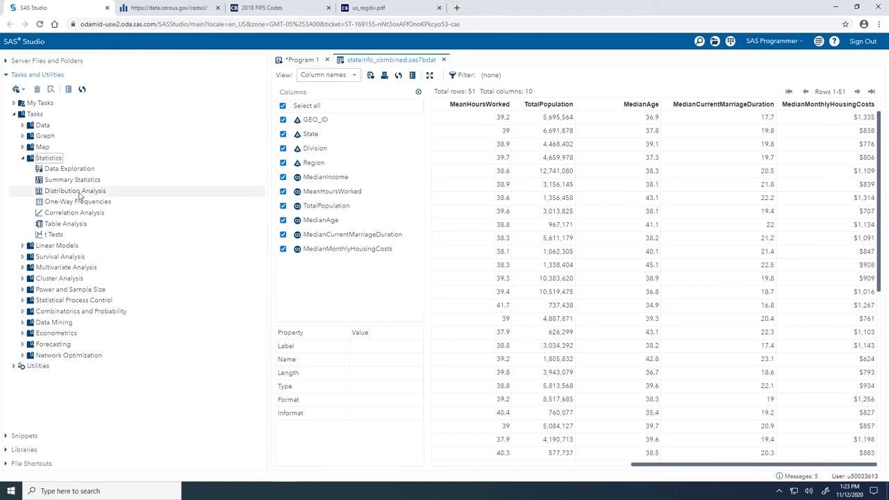
double_click(77, 192)
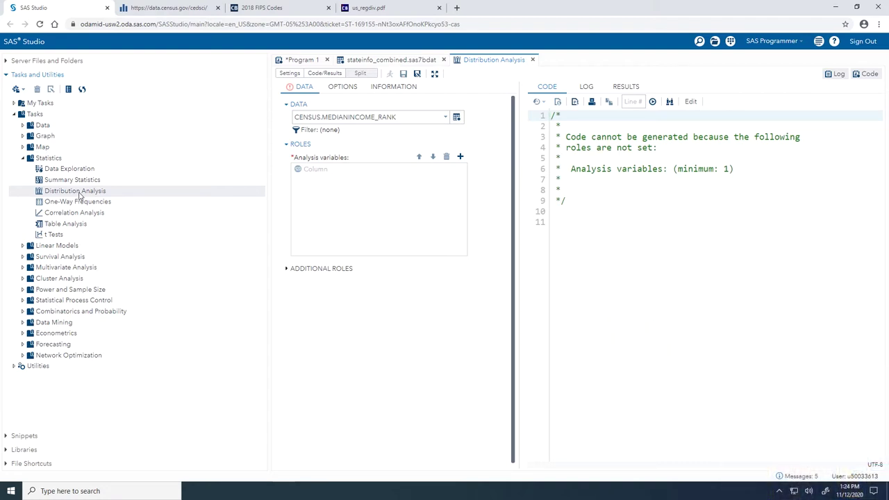
left_click(433, 75)
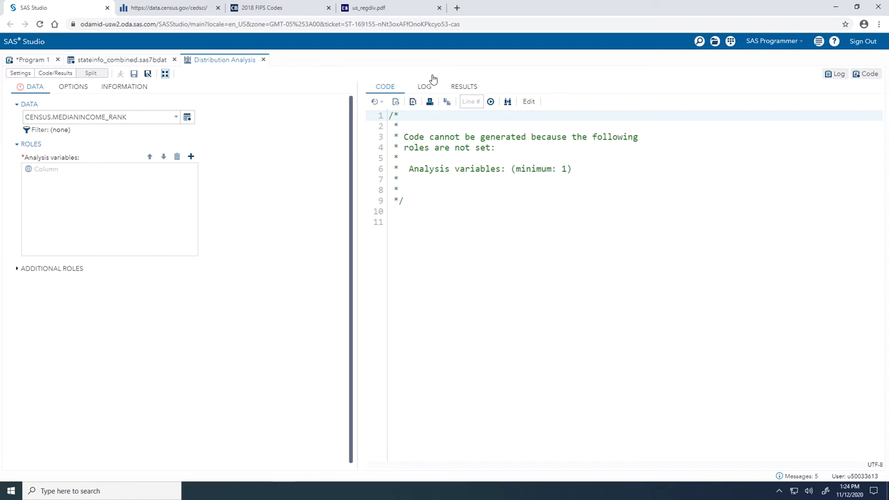
- Set CENSUS.STATEINFO_COMBINED as the task's input data and assign MedianIncome as the analysis variable
left_click(187, 119)
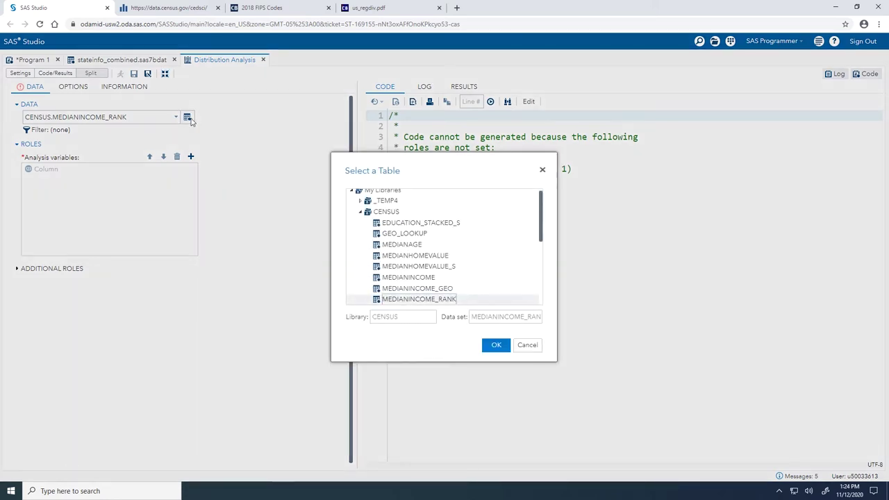
scroll(477, 257, "down", 3)
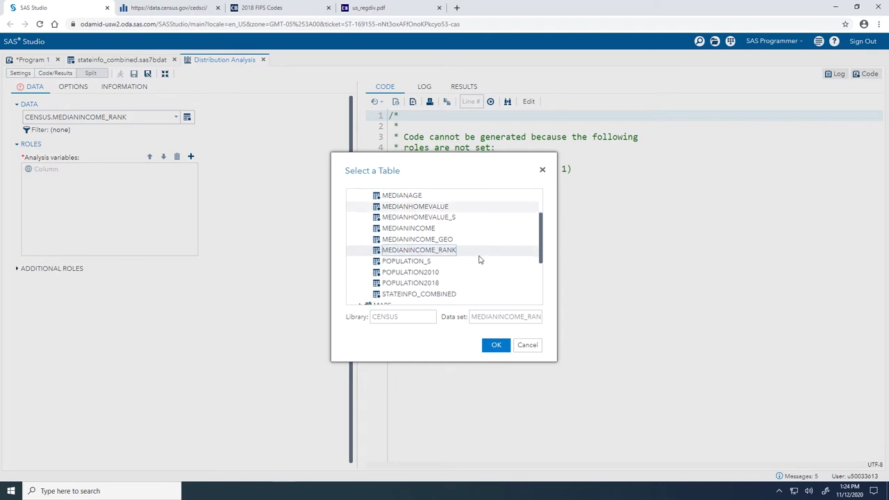
left_click(455, 251)
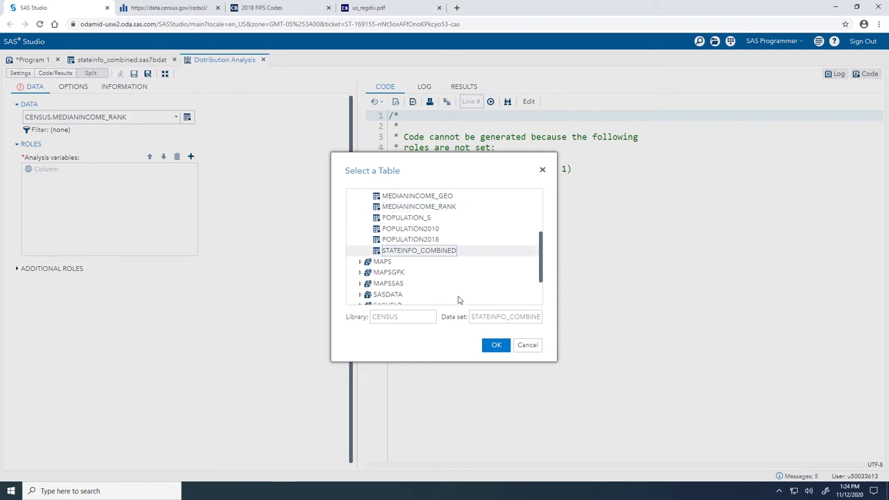
left_click(486, 347)
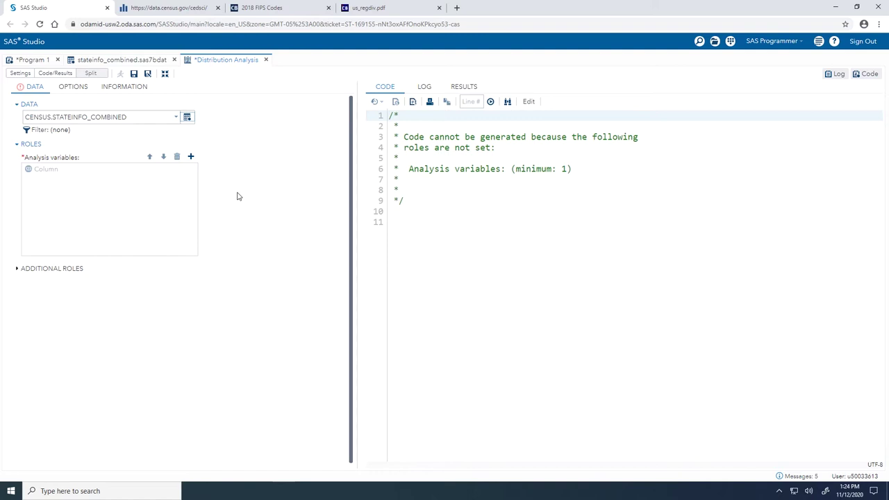
left_click(192, 156)
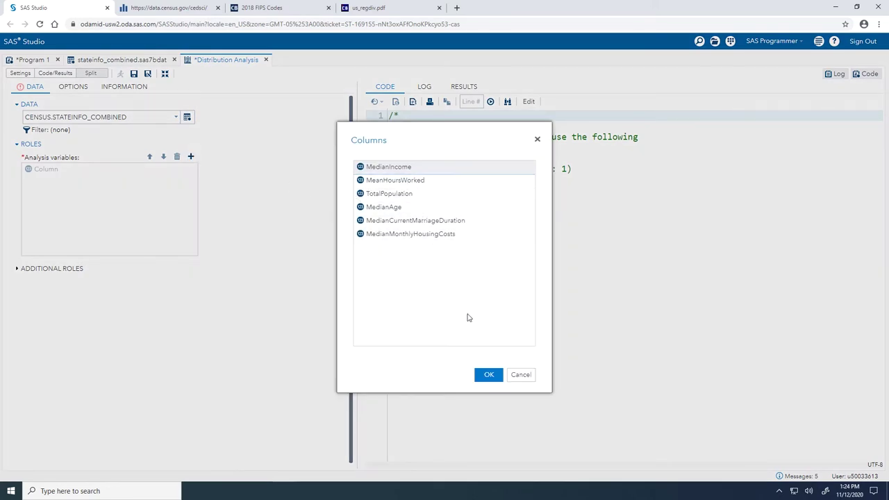
left_click(488, 374)
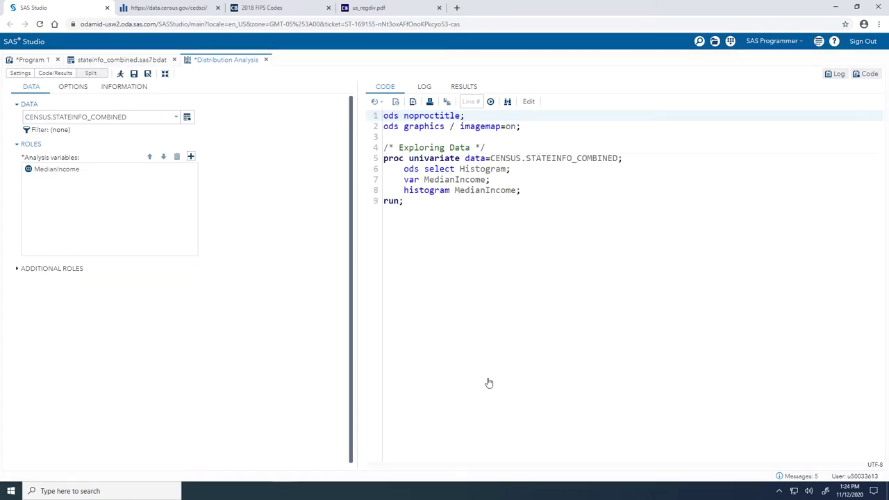
- Add a normal curve, a kernel density estimate and inset statistics to the histogram
left_click(82, 90)
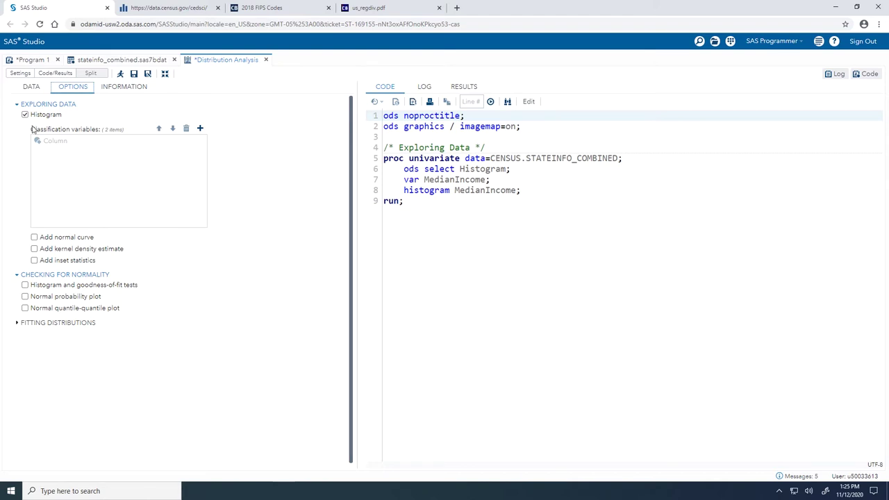
left_click(34, 237)
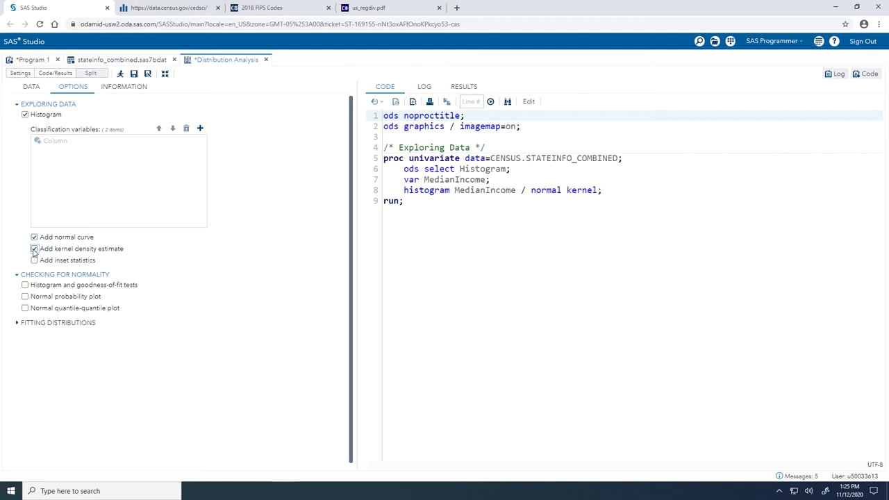
left_click(34, 260)
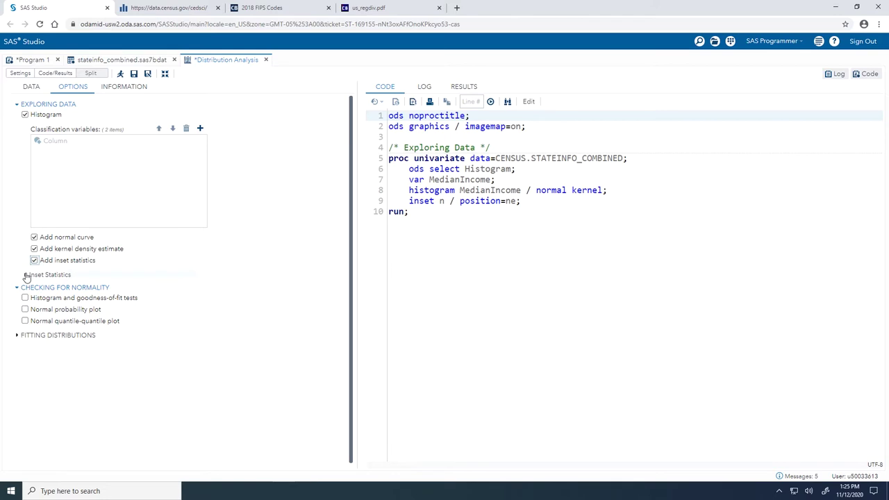
- Include the mean and median in the histogram's inset statistics and run the distribution analysis
left_click(26, 275)
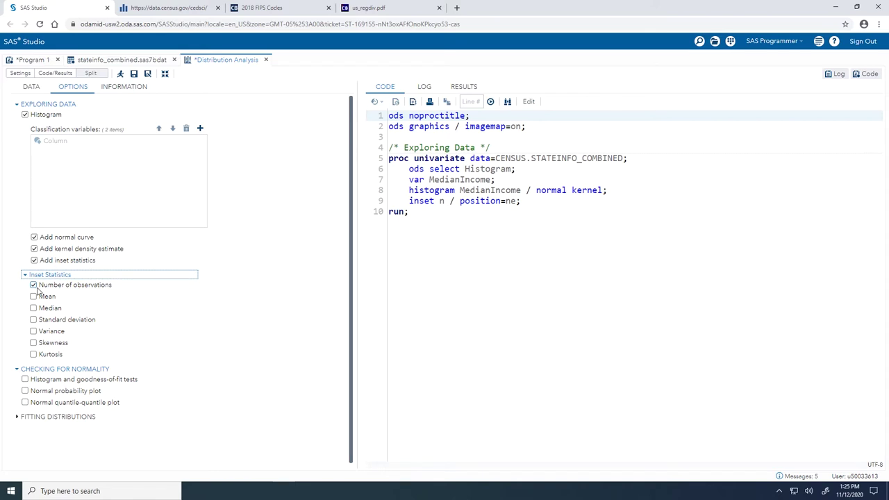
left_click(34, 297)
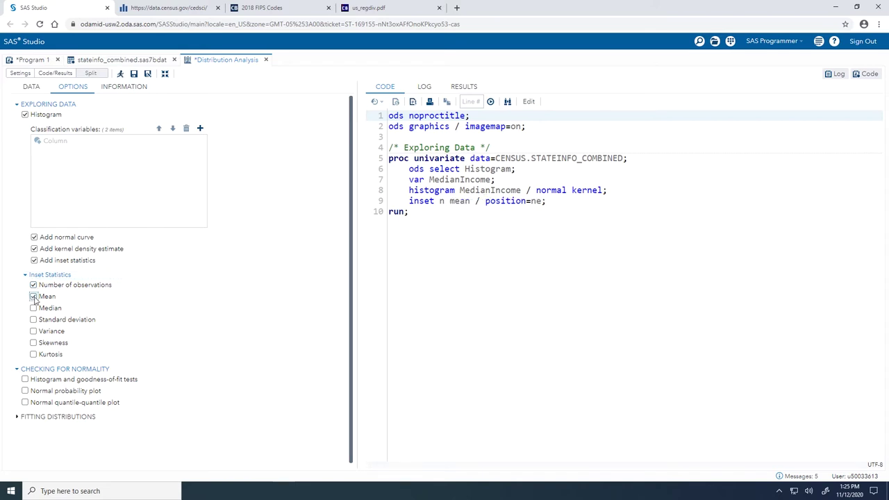
left_click(33, 309)
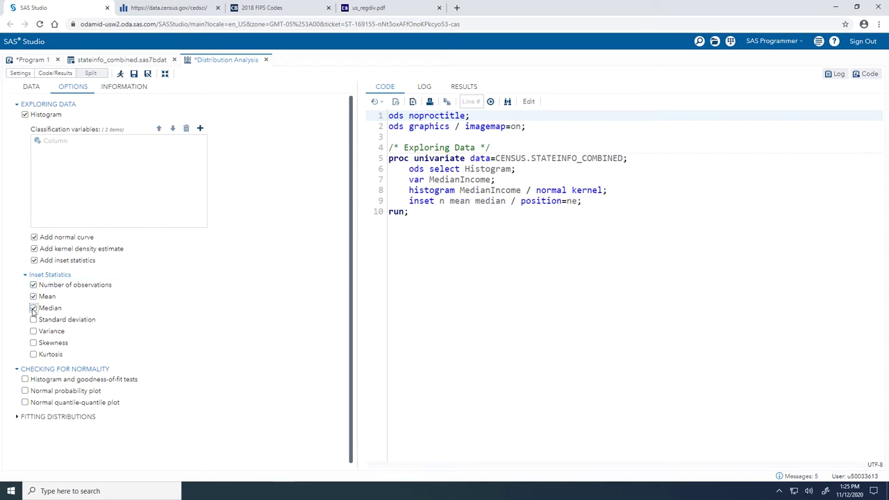
left_click(121, 75)
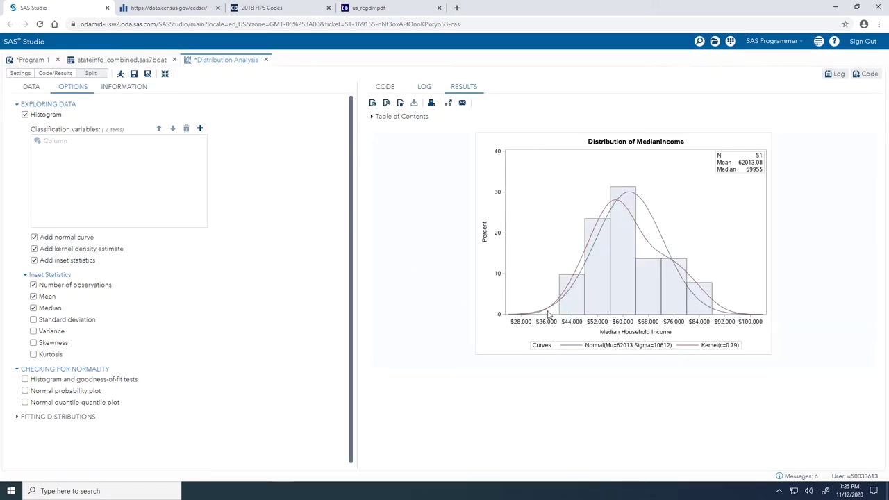
mouse_move(567, 302)
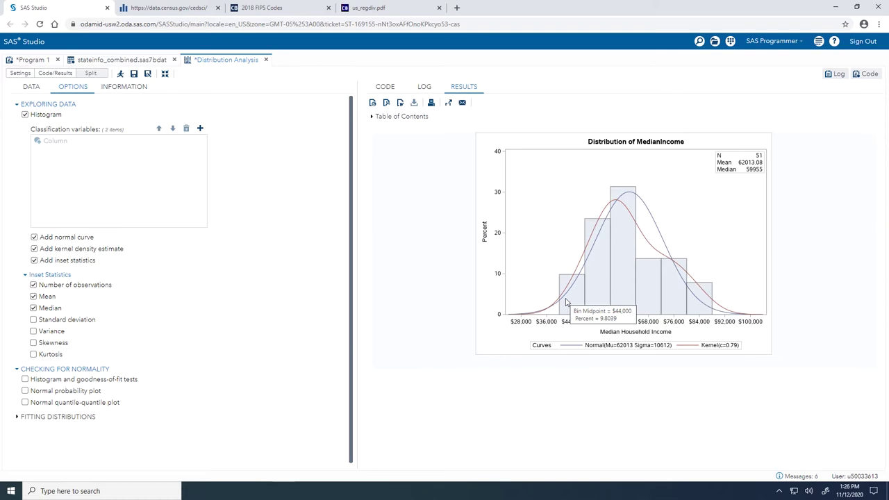
mouse_move(577, 271)
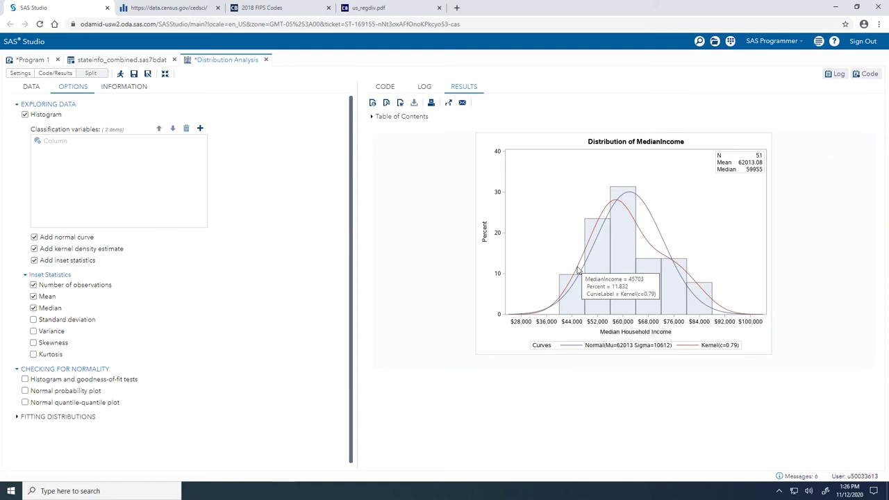
mouse_move(587, 289)
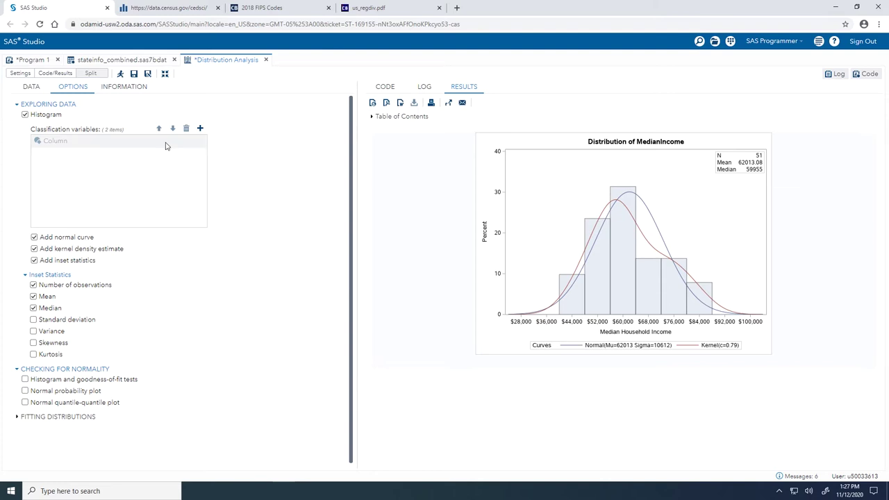
- Add Region as the histogram's classification variable, rerun the analysis and review the income distribution of each region
left_click(199, 129)
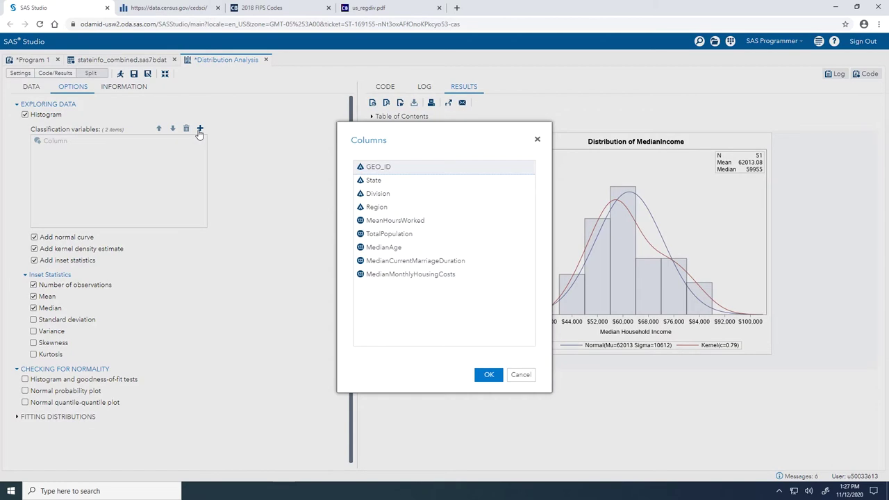
left_click(393, 209)
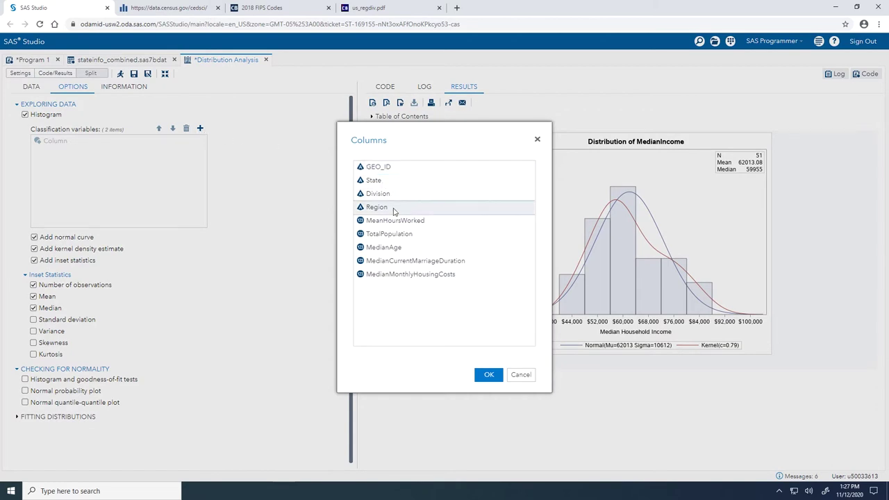
left_click(488, 376)
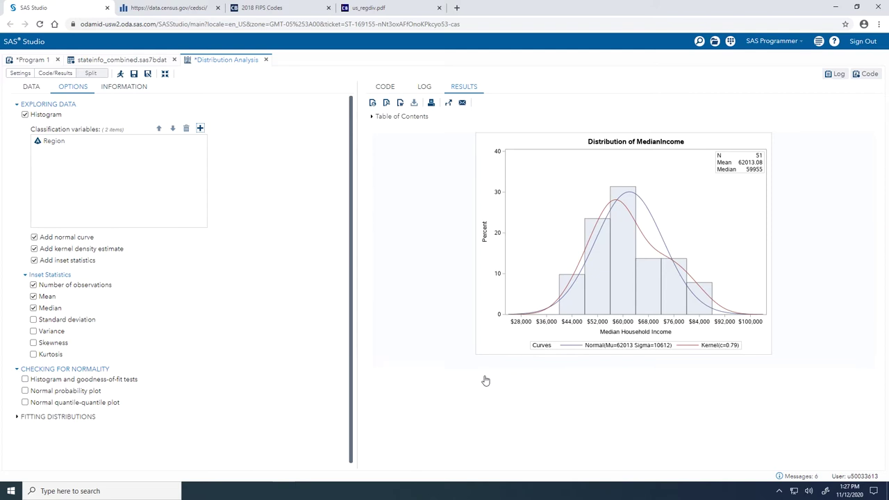
left_click(120, 74)
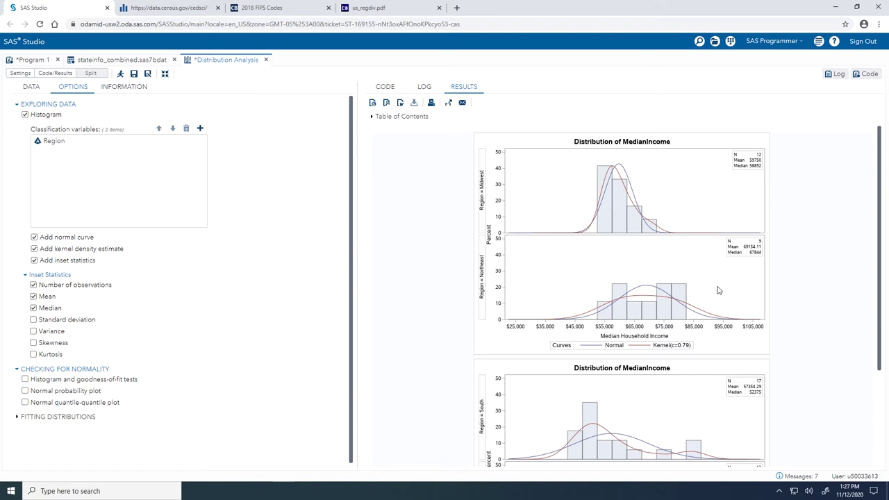
scroll(805, 312, "down", 1)
scroll(806, 313, "down", 2)
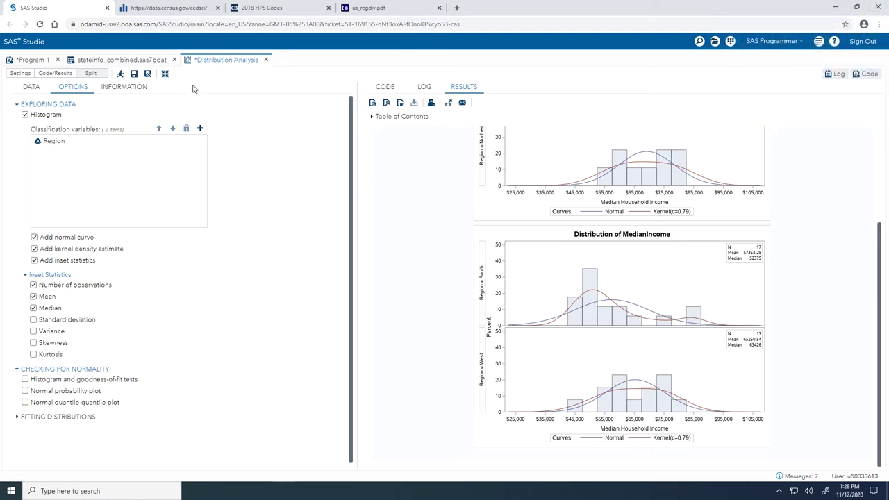
- Open a One-Way ANOVA task from the linear models group and maximize its view
left_click(165, 75)
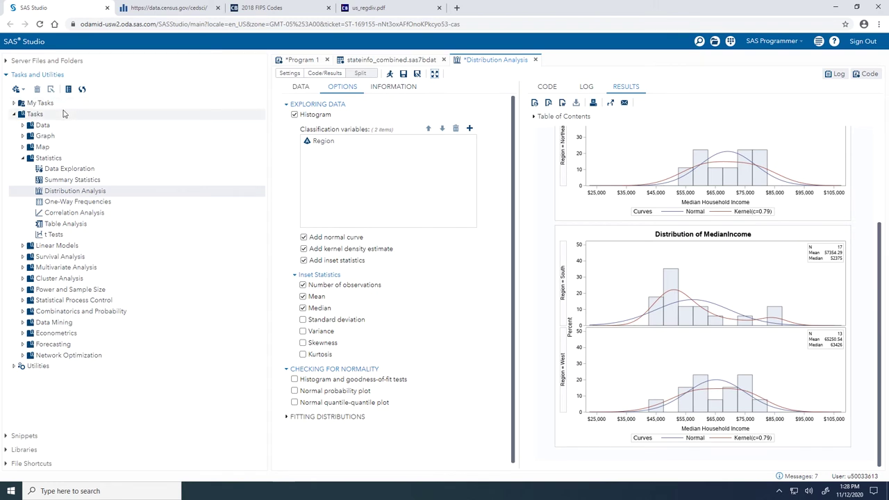
left_click(22, 247)
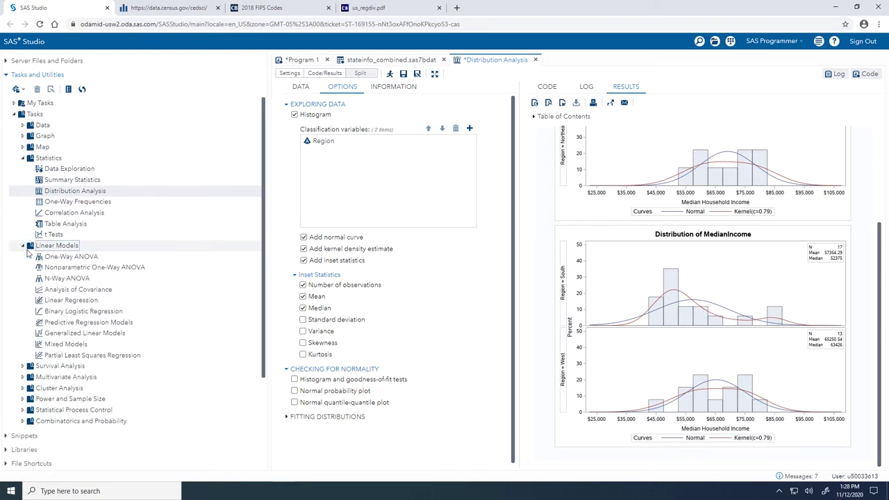
left_click(54, 260)
double_click(55, 263)
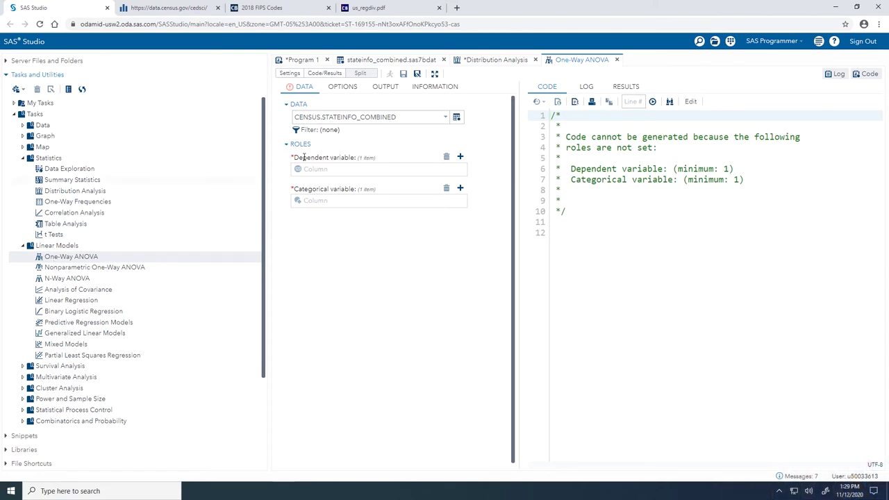
left_click(434, 74)
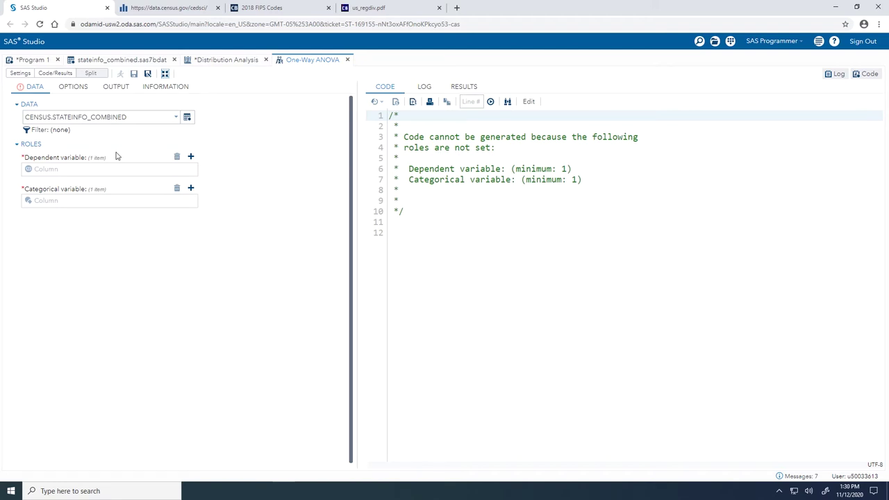
- Assign MedianIncome as the dependent variable and Region as the categorical variable of the one-way ANOVA
left_click(190, 158)
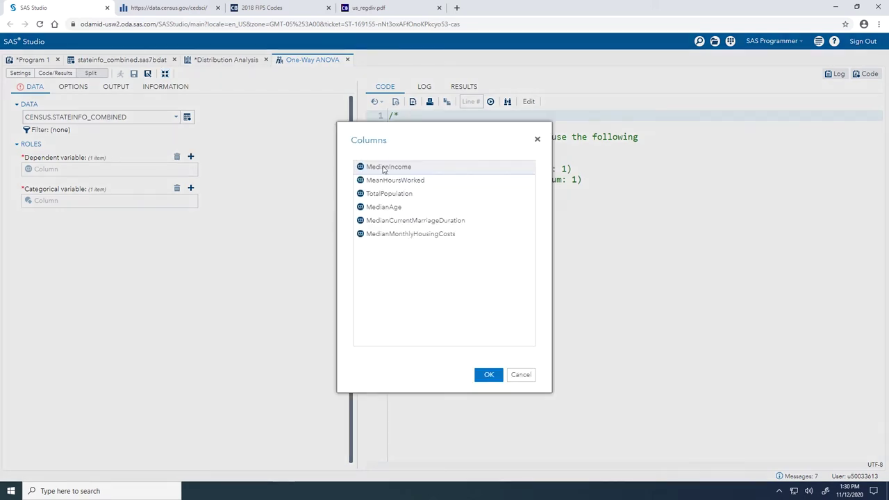
left_click(480, 380)
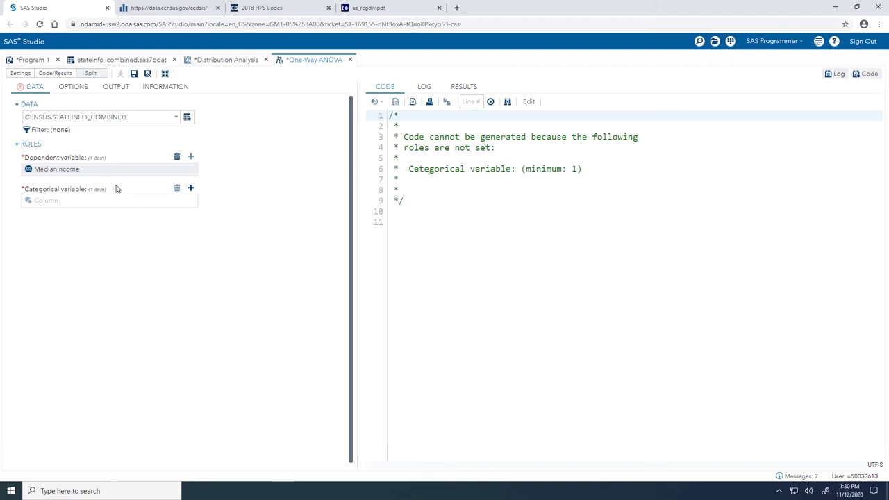
left_click(190, 188)
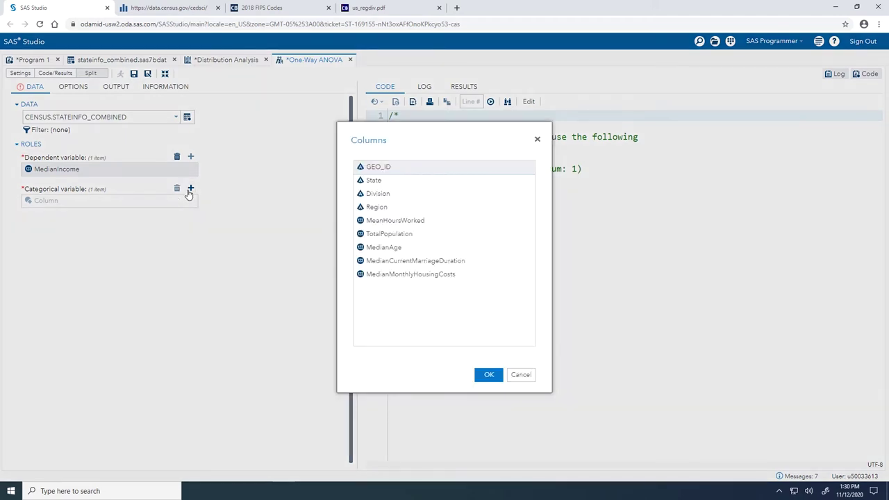
left_click(382, 208)
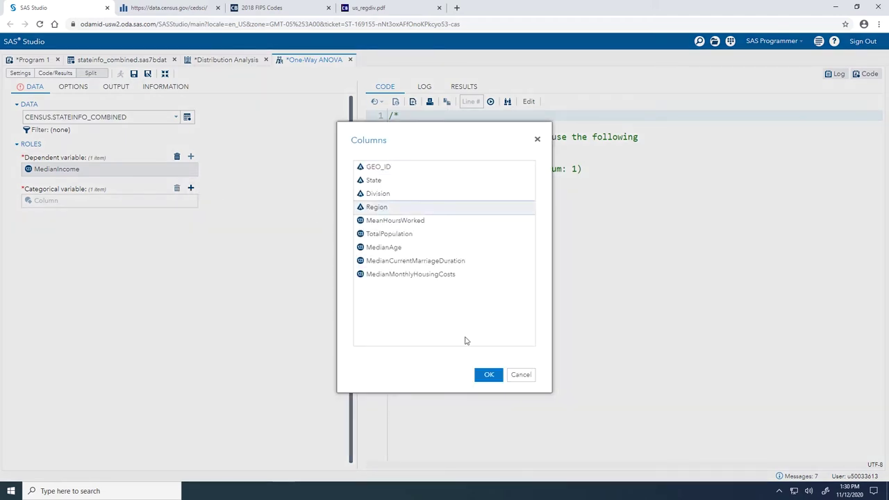
left_click(485, 379)
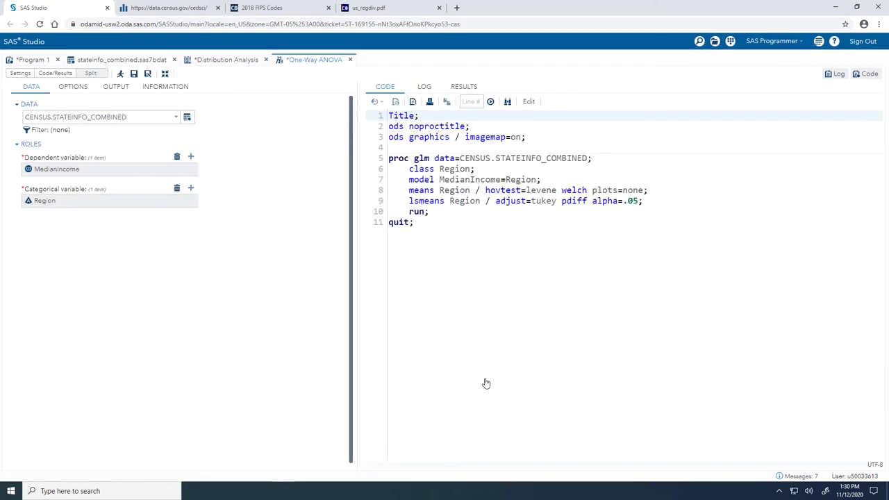
- Turn off Welch's variance-weighted ANOVA and limit the displayed plots to the box plot and the diagnostics plot
left_click(81, 92)
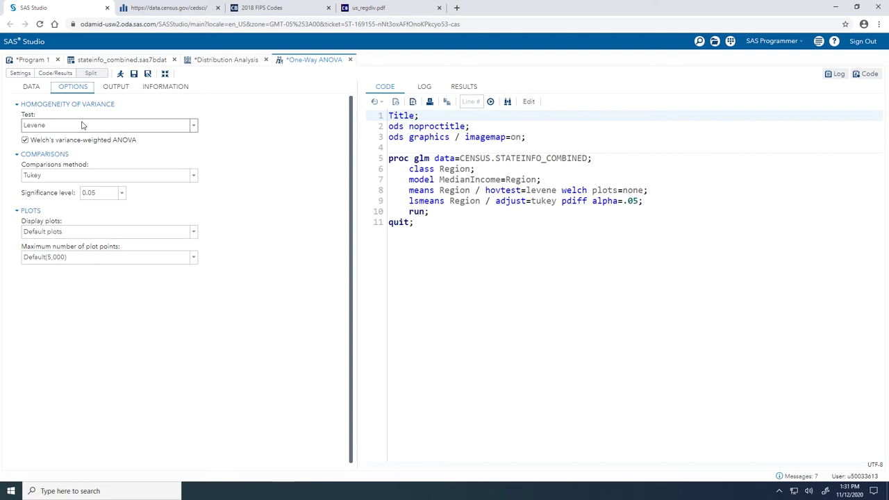
left_click(25, 140)
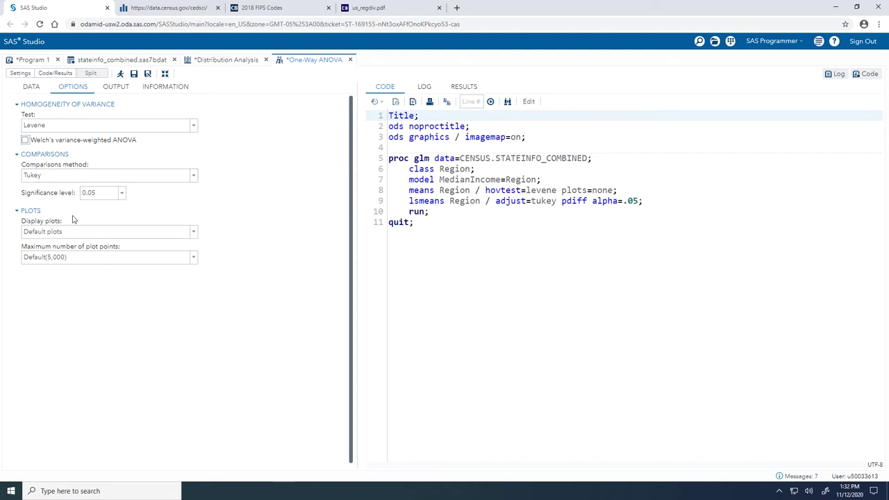
left_click(193, 233)
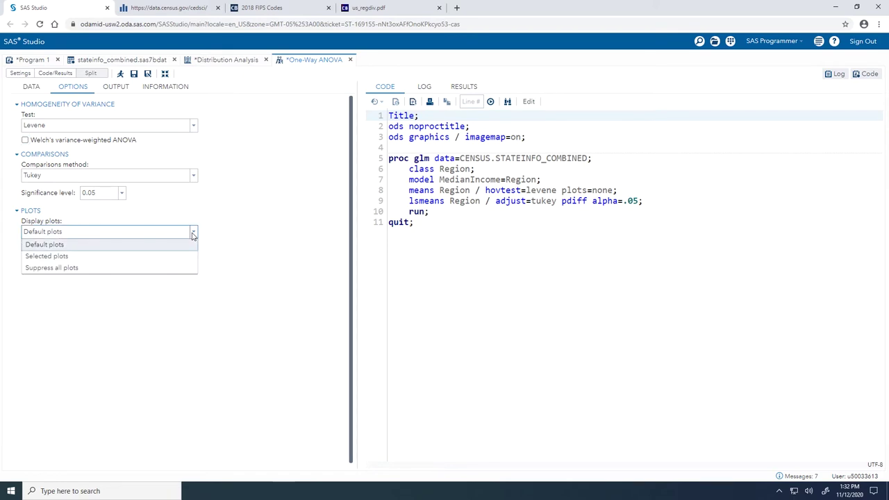
left_click(105, 259)
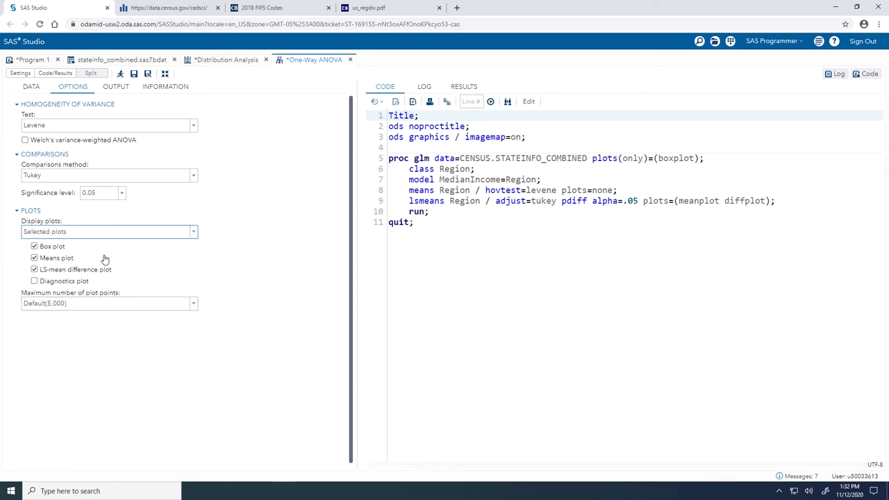
left_click(34, 257)
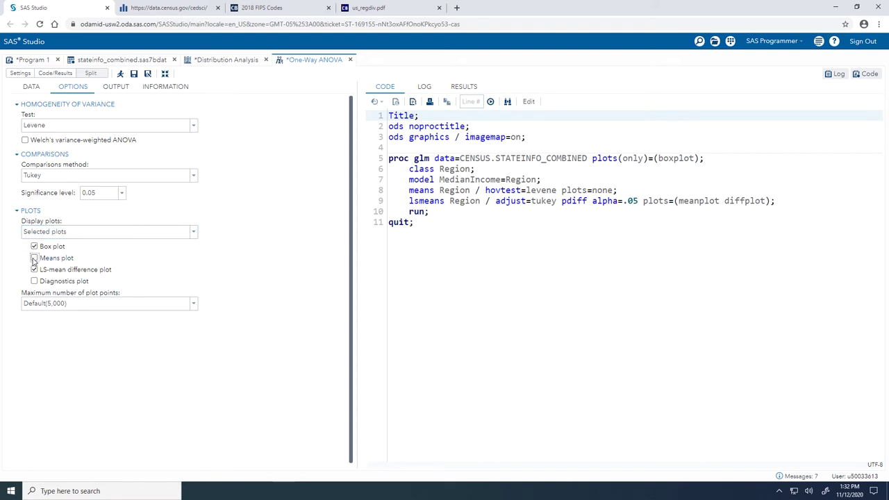
left_click(34, 270)
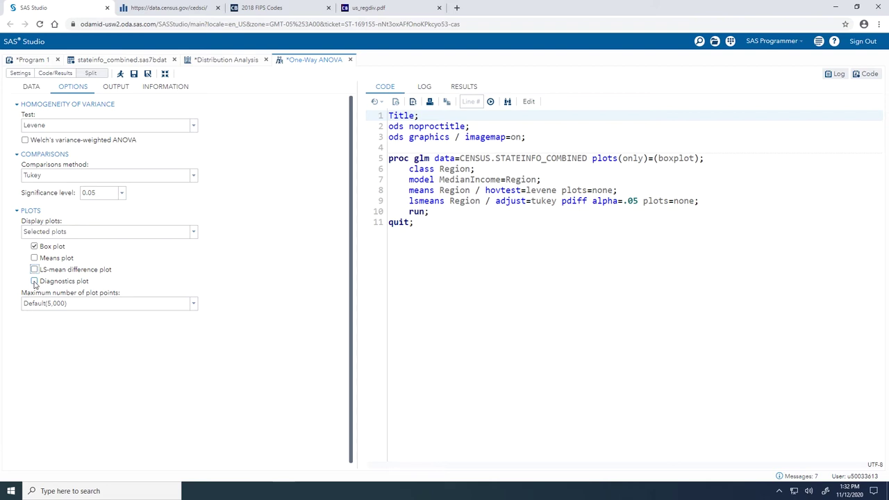
left_click(34, 281)
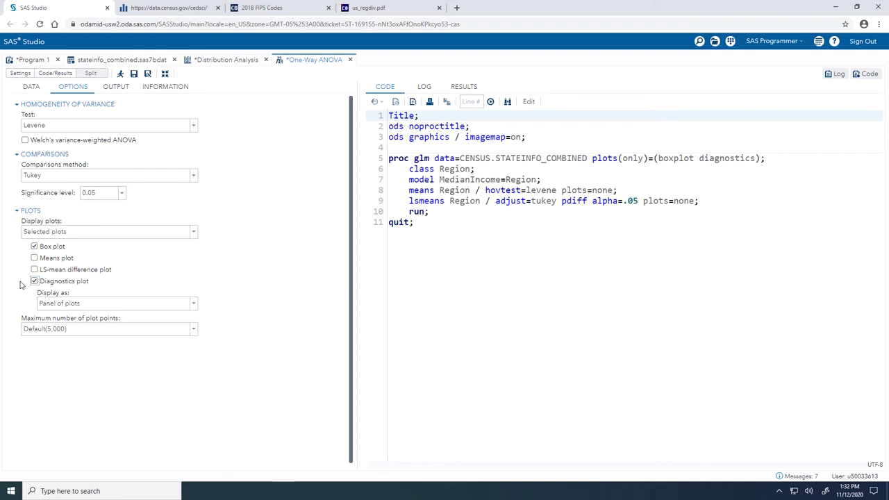
- Run the one-way ANOVA and review its fit diagnostics, regional box plots, Levene's test and Tukey-adjusted least squares means
left_click(122, 74)
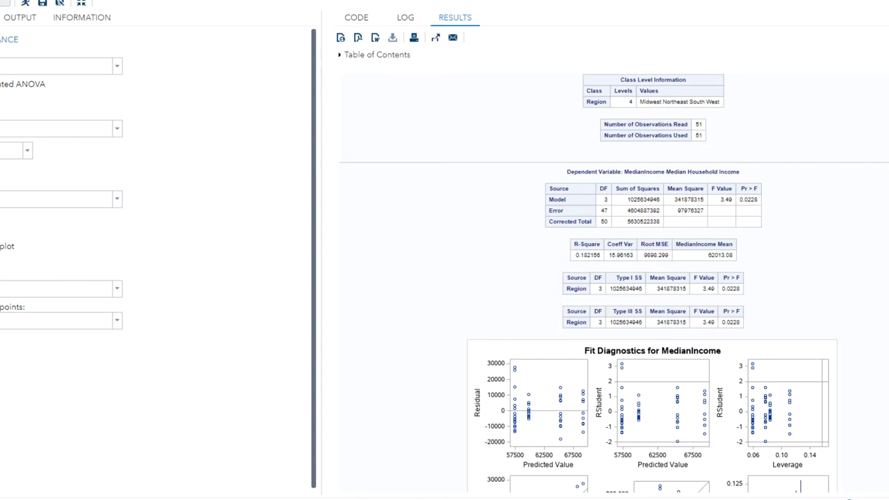
scroll(613, 278, "down", 2)
scroll(614, 278, "down", 6)
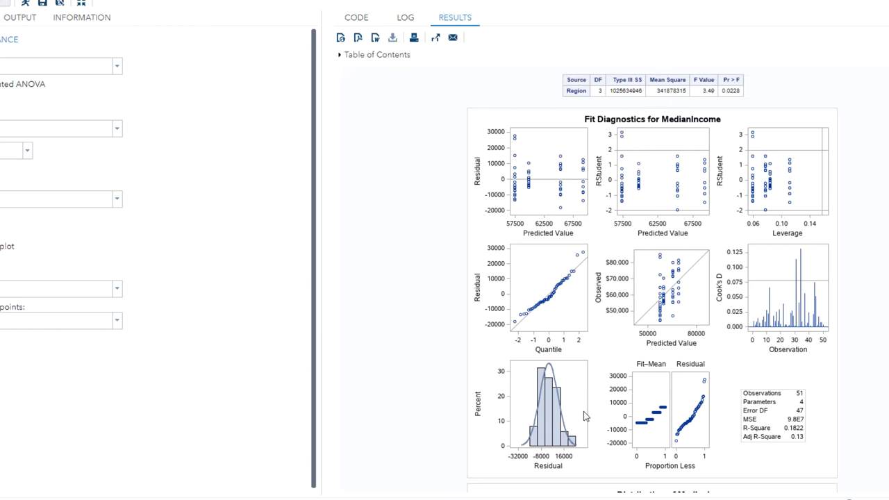
scroll(599, 401, "down", 5)
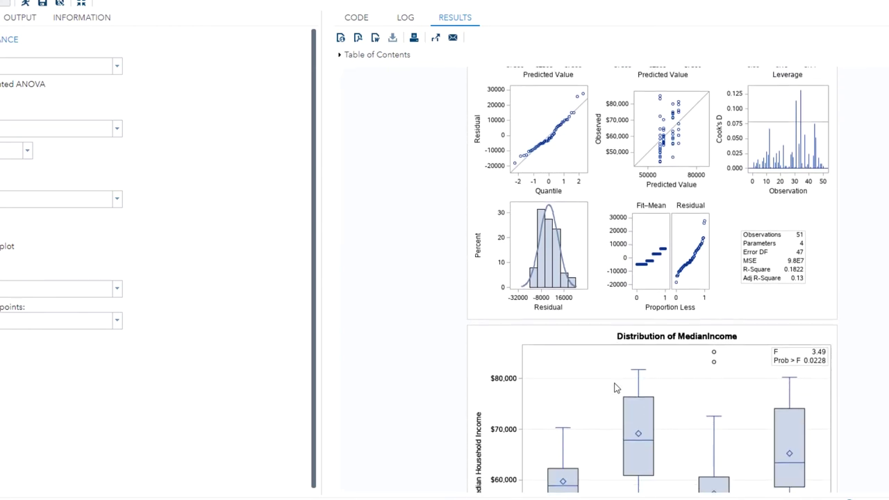
scroll(615, 387, "down", 8)
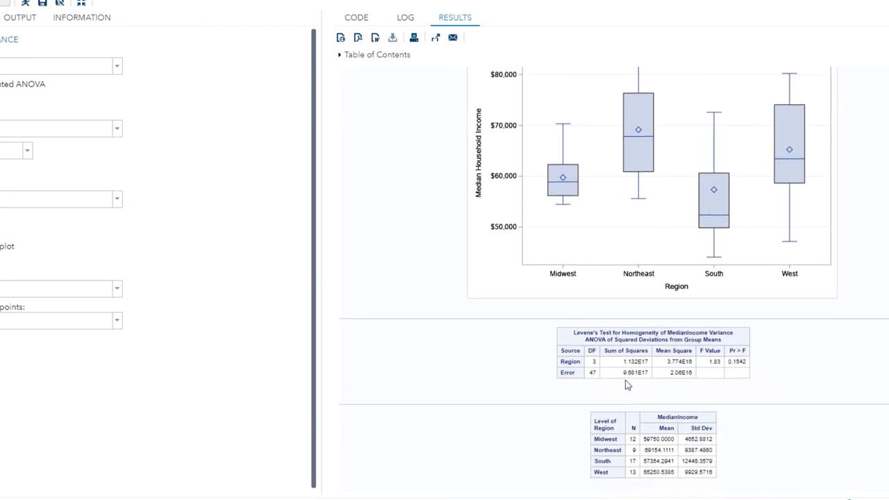
scroll(625, 380, "down", 2)
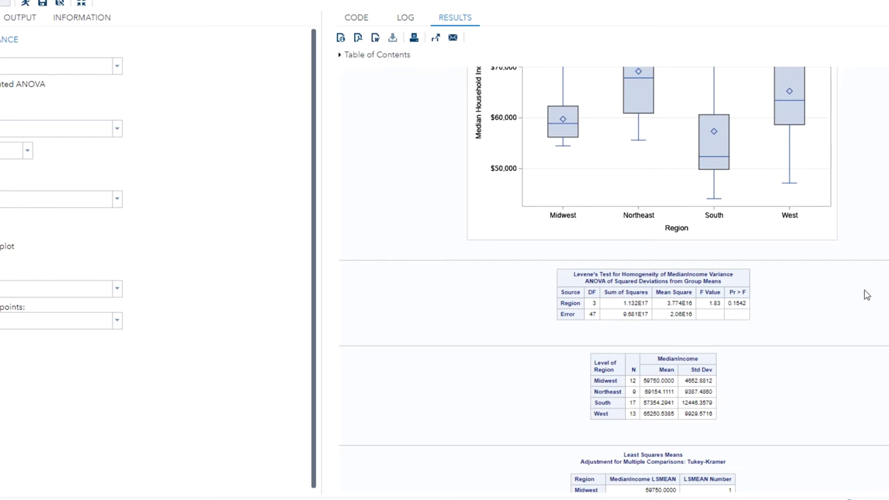
scroll(614, 279, "up", 1)
scroll(614, 278, "up", 3)
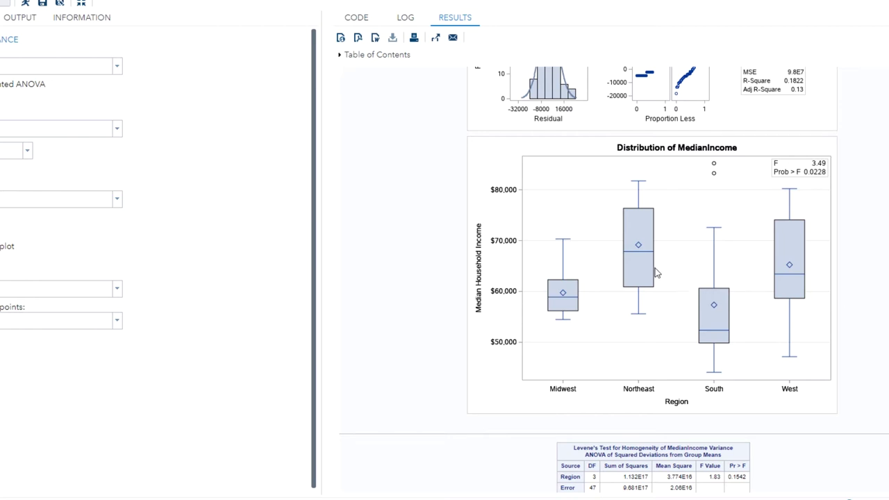
mouse_move(651, 257)
mouse_move(717, 326)
scroll(886, 363, "down", 3)
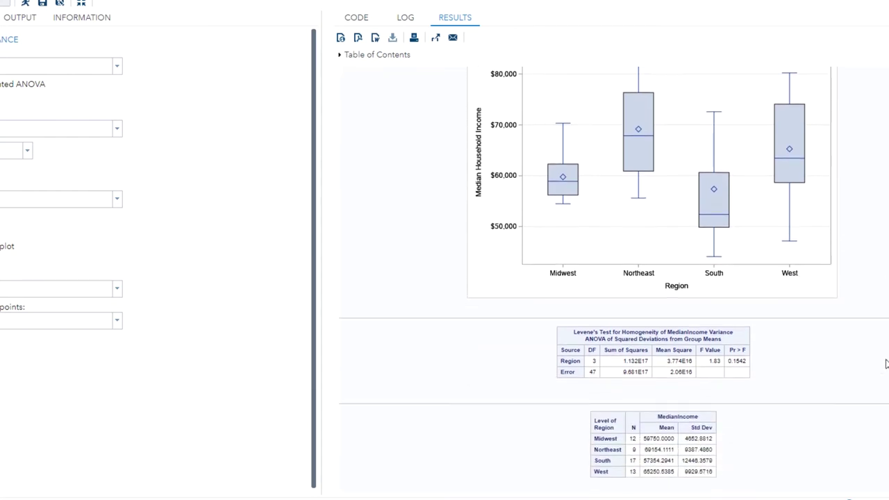
scroll(886, 363, "down", 5)
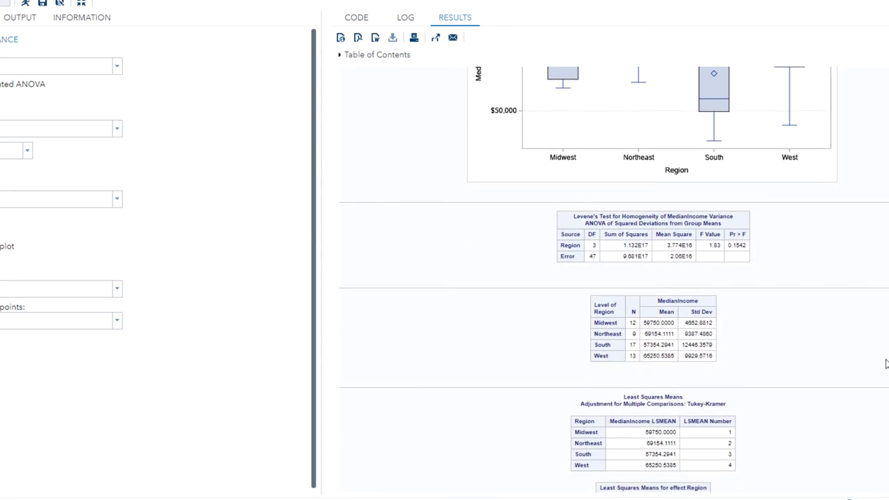
scroll(886, 363, "down", 2)
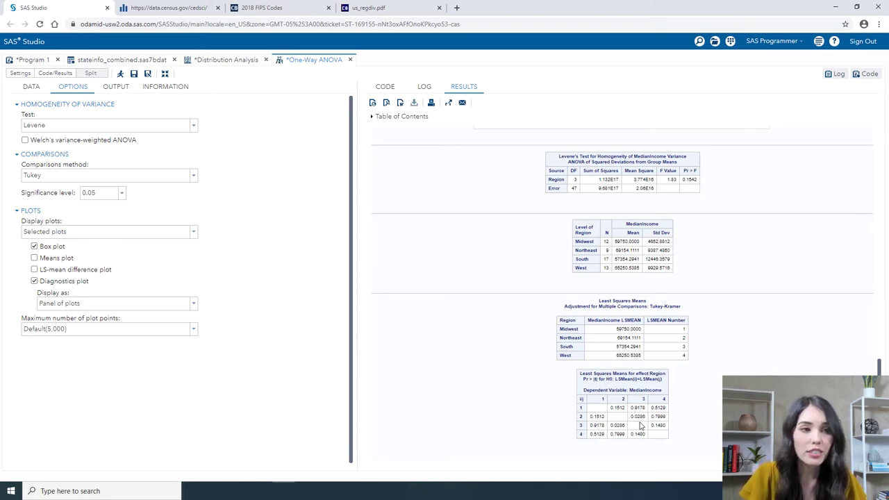
- Open a Correlation Analysis task from the statistics group and maximize its view
left_click(165, 74)
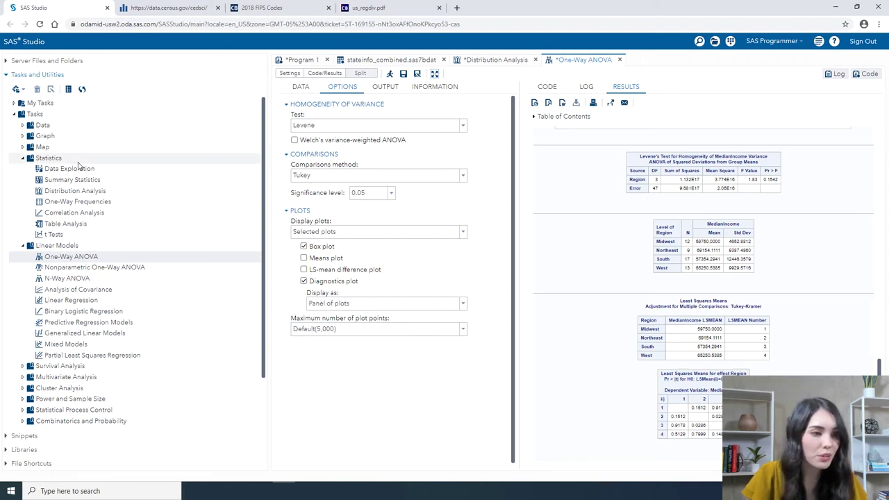
double_click(85, 216)
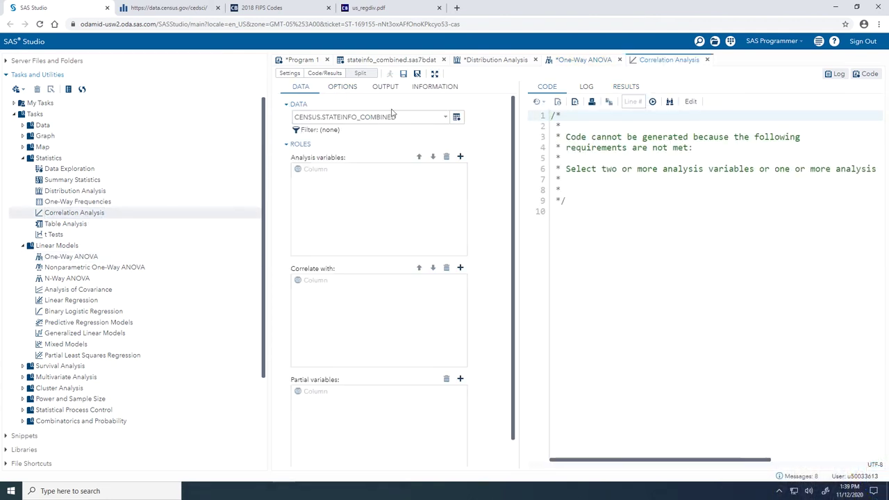
left_click(435, 74)
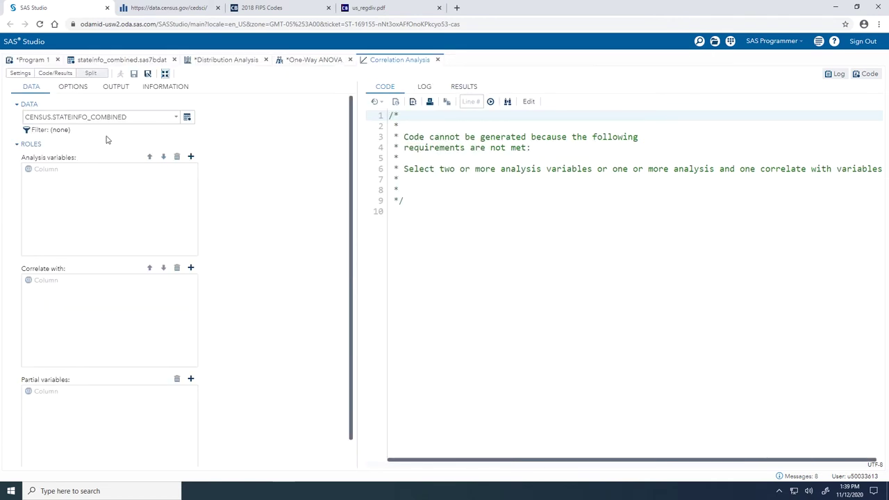
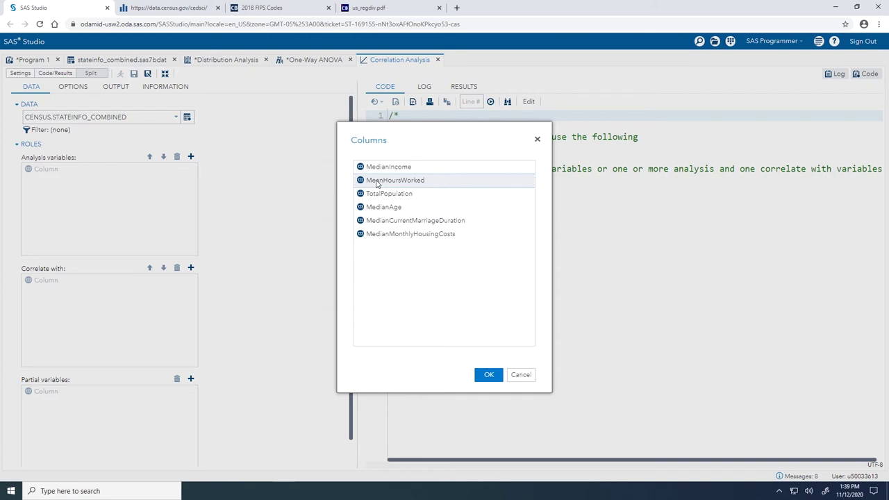
- Assign MeanHoursWorked, TotalPopulation, MedianAge, MedianCurrentMarriageDuration and MedianMonthlyHousingCosts as analysis variables and correlate them with MedianIncome
left_click(393, 236, "shift")
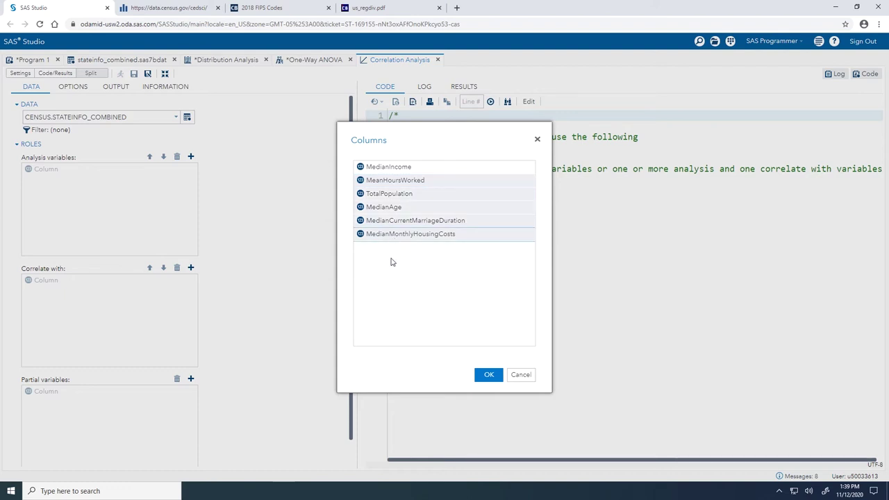
left_click(481, 375)
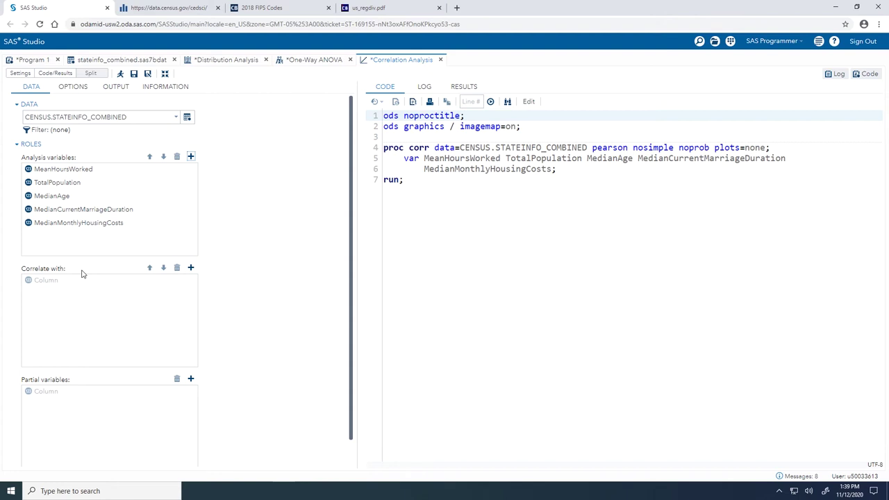
left_click(191, 268)
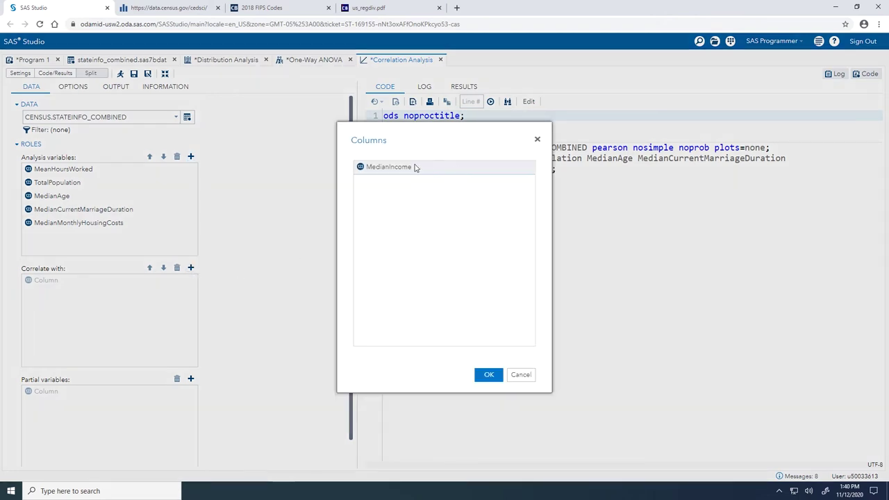
left_click(489, 374)
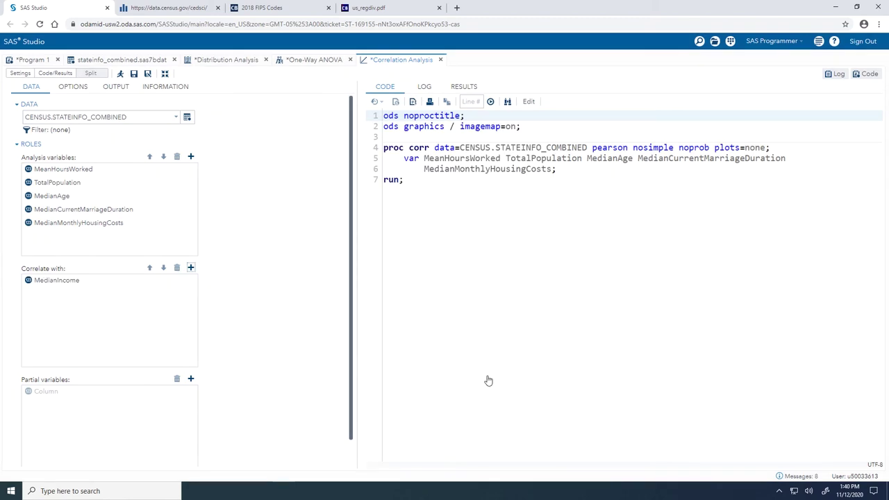
- Set the correlation task's plot type to individual scatter plots
left_click(80, 91)
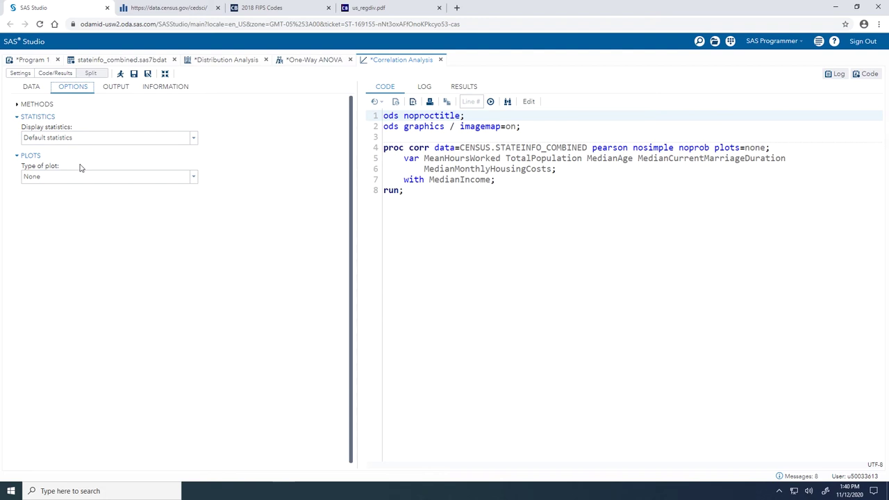
left_click(193, 177)
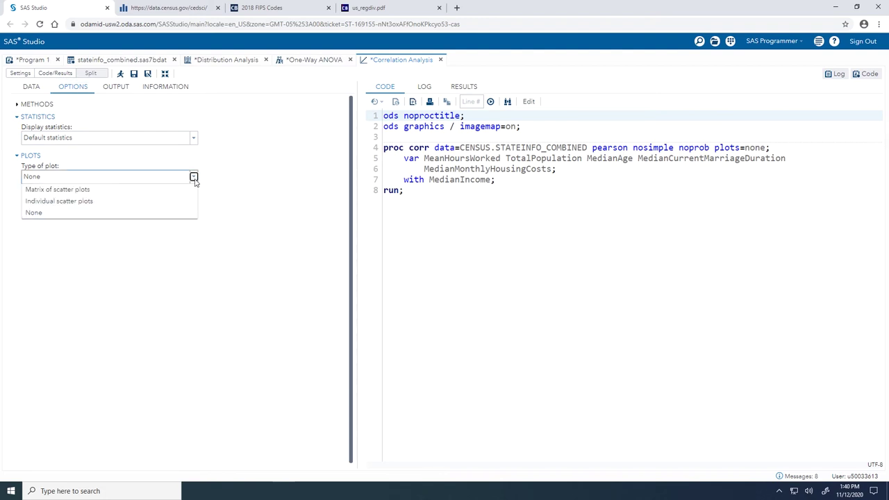
left_click(127, 201)
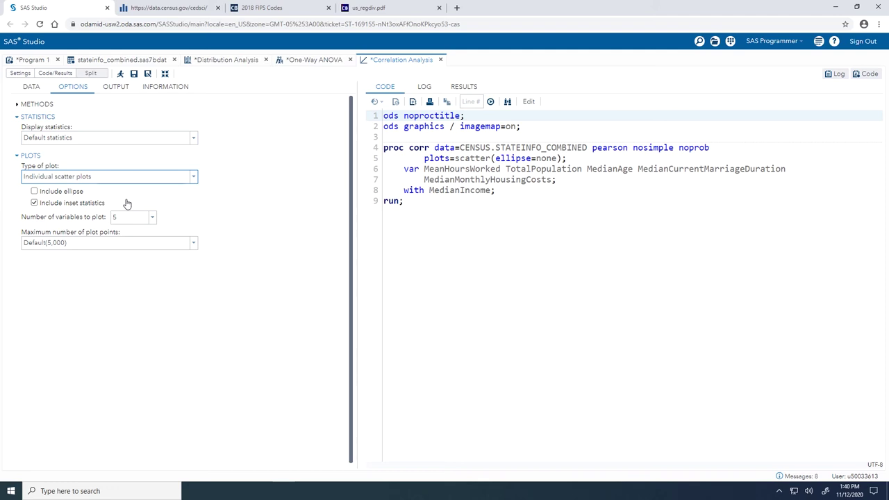
- Run the correlation analysis and review the coefficients and the scatter plots of median household income against each analysis variable
left_click(121, 75)
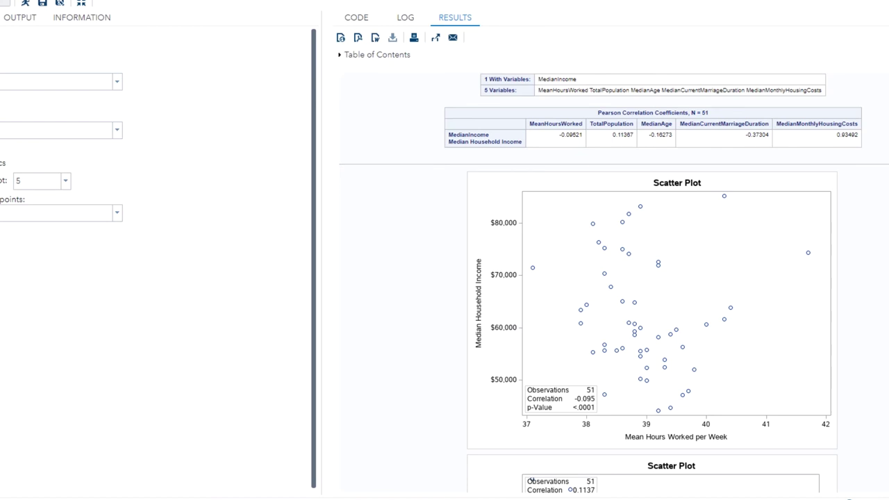
scroll(757, 379, "down", 8)
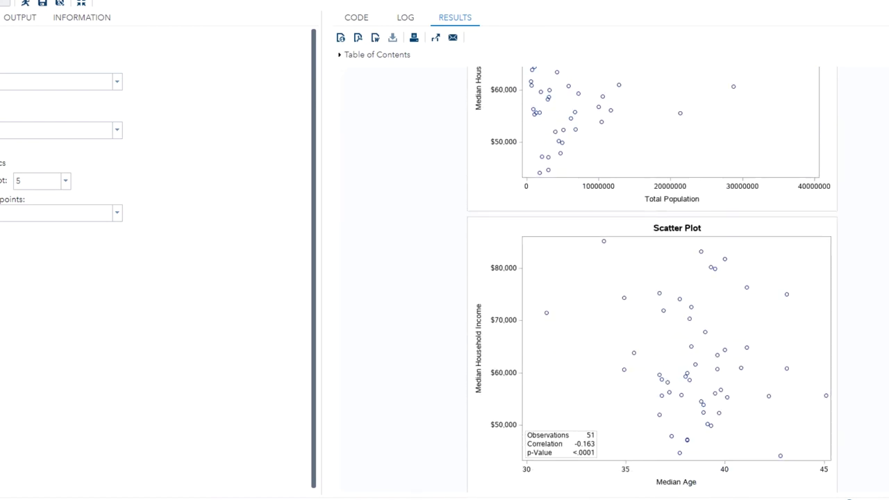
scroll(652, 280, "down", 5)
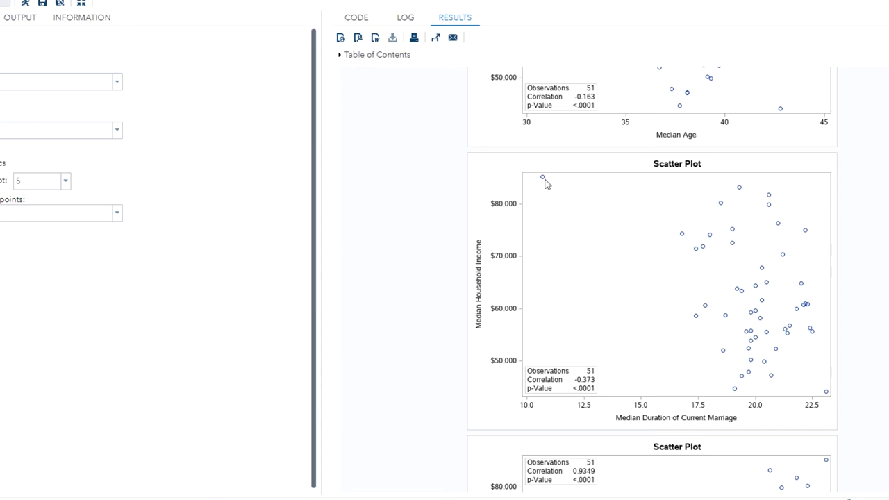
mouse_move(544, 180)
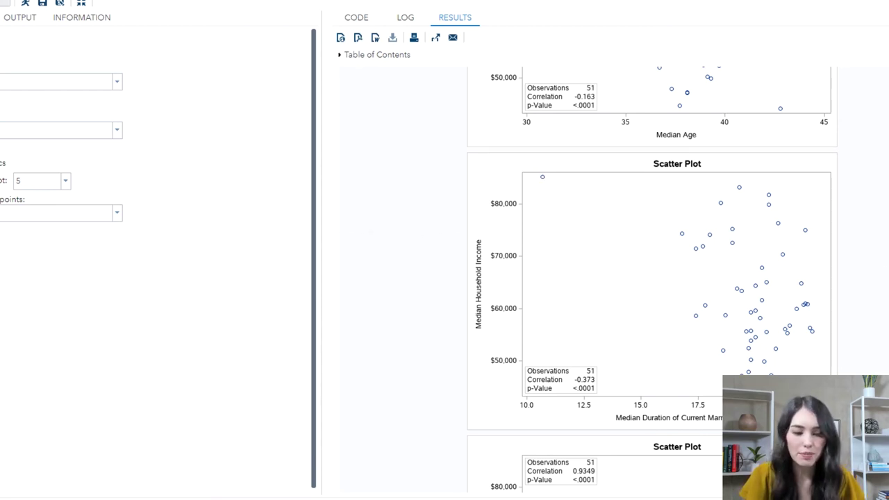
scroll(870, 377, "down", 5)
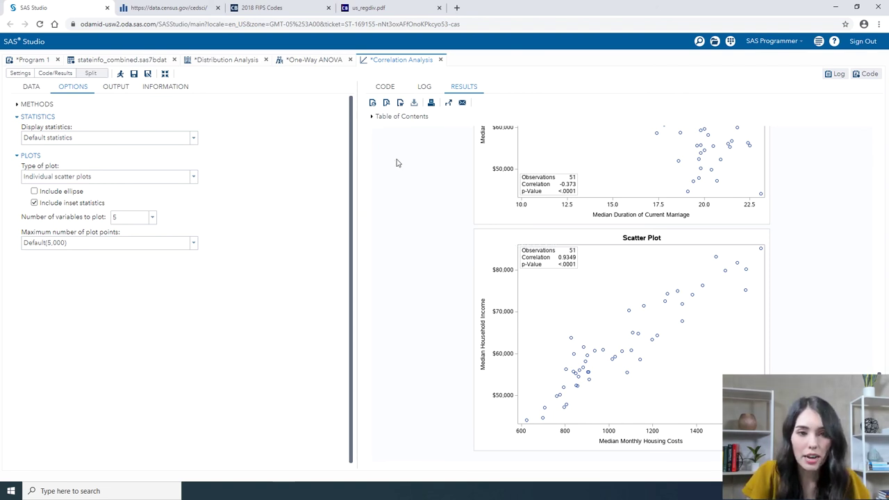
- Open the generated correlation code as an editable program and add the rank option at the end of the PROC CORR statement
left_click(385, 86)
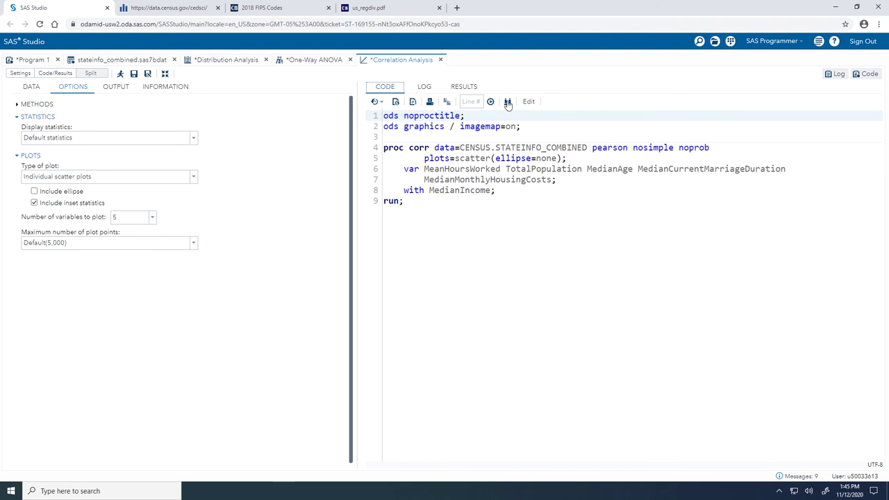
left_click(529, 102)
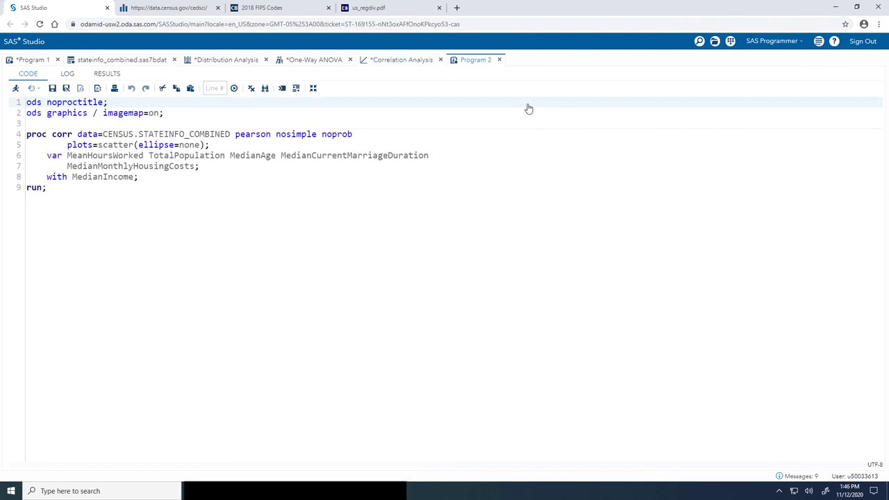
left_click(207, 144)
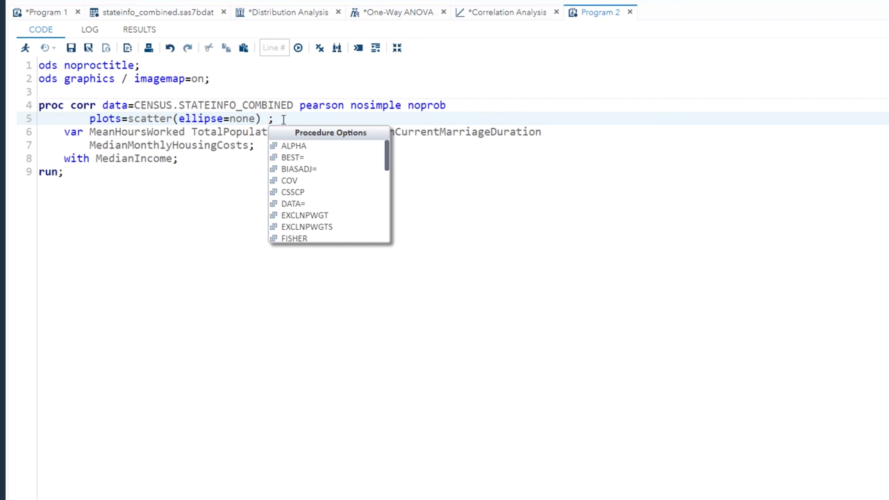
type("r")
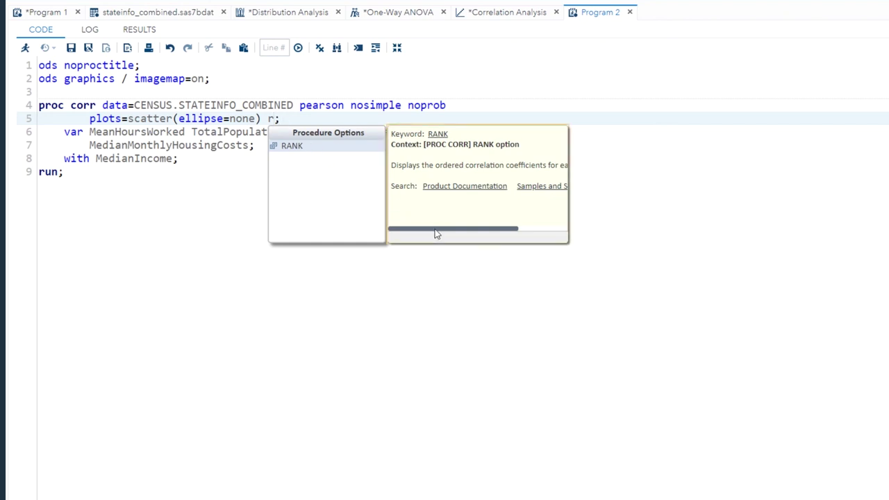
mouse_move(436, 233)
left_mouse_down()
mouse_move(489, 248)
mouse_move(438, 236)
left_mouse_up()
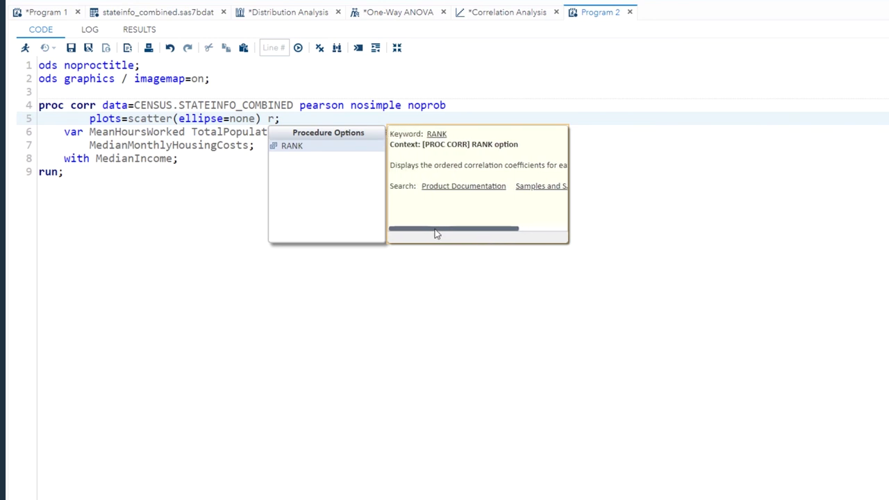
double_click(312, 150)
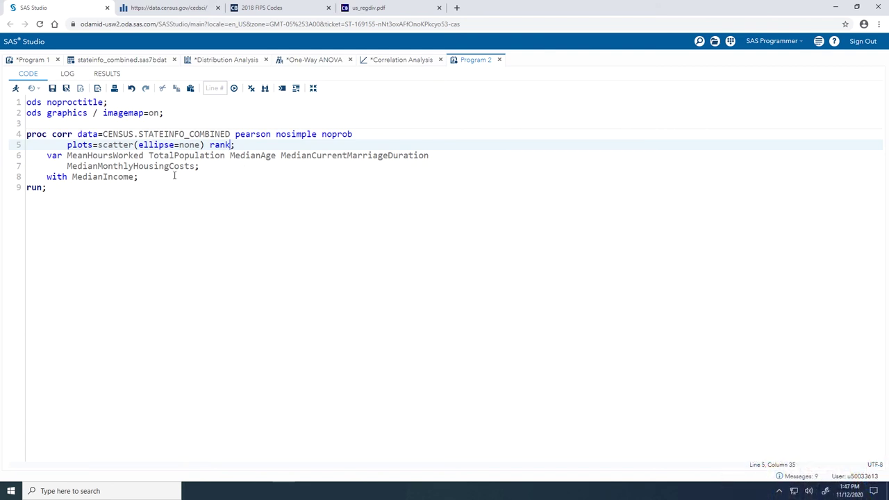
- Add the statement "id State Region;" on a new line below the WITH statement
left_click(151, 176)
key("Return")
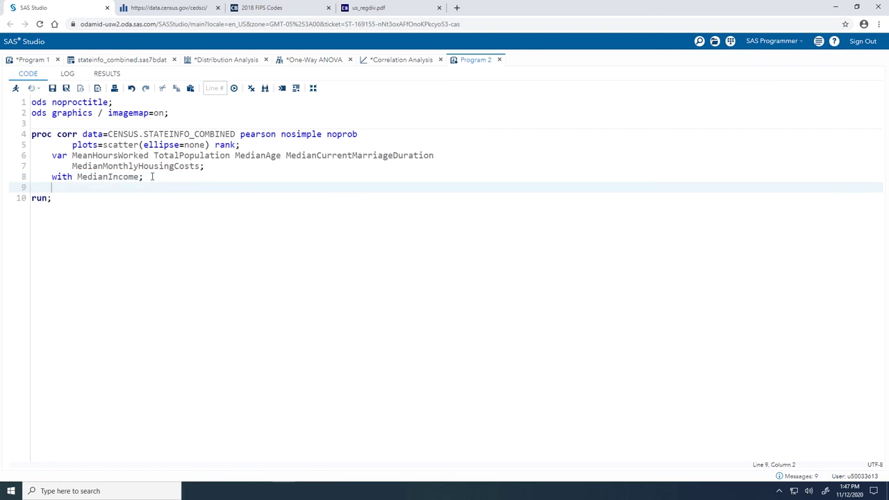
type("id State Region;")
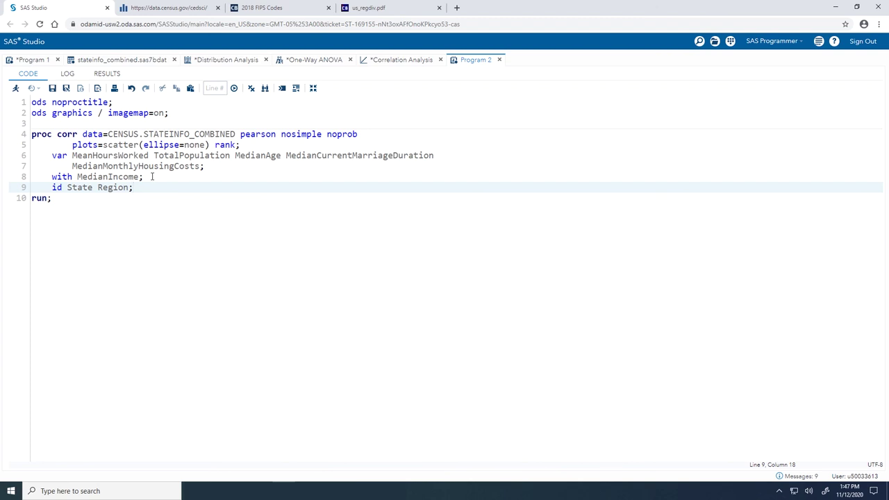
- Run the edited program and review the ranked correlations and scatter plots, inspecting the outlier in the median marriage duration plot
left_click(15, 89)
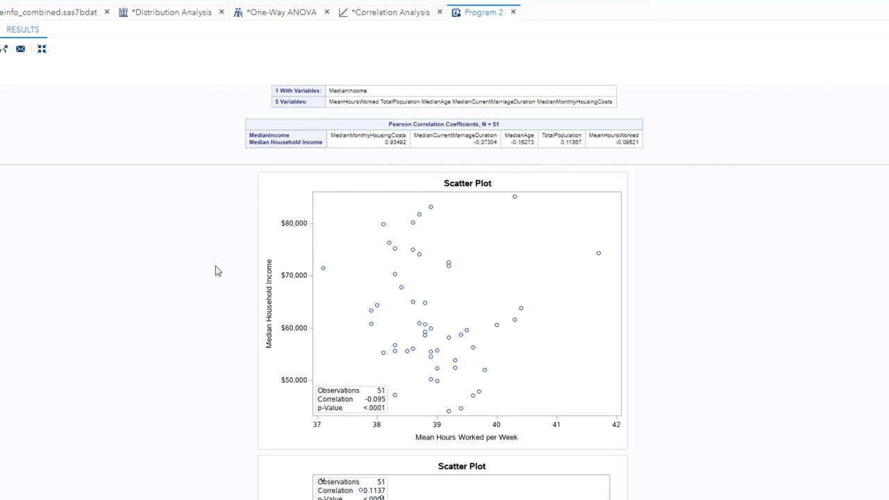
scroll(216, 271, "down", 2)
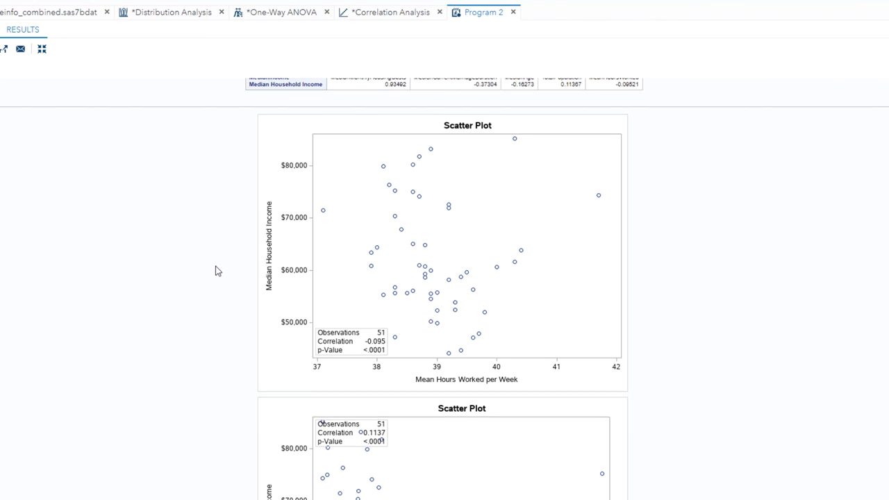
scroll(216, 271, "down", 2)
scroll(216, 271, "down", 5)
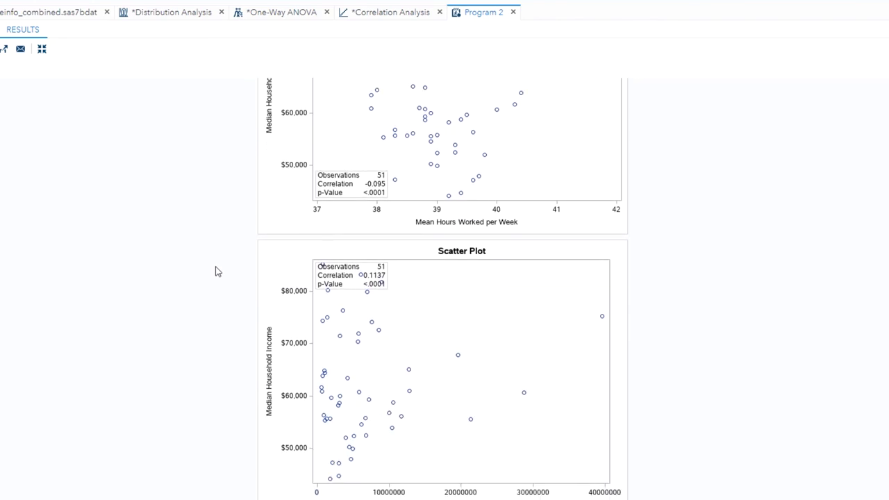
scroll(216, 270, "down", 5)
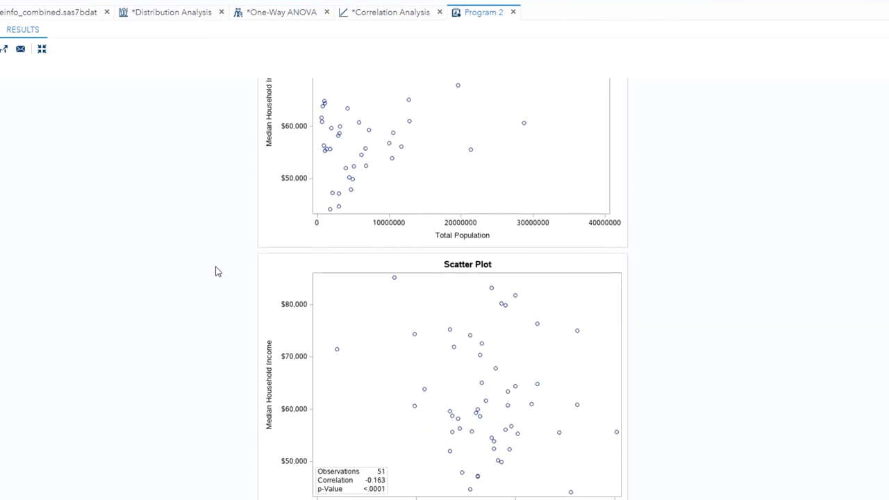
scroll(216, 270, "down", 2)
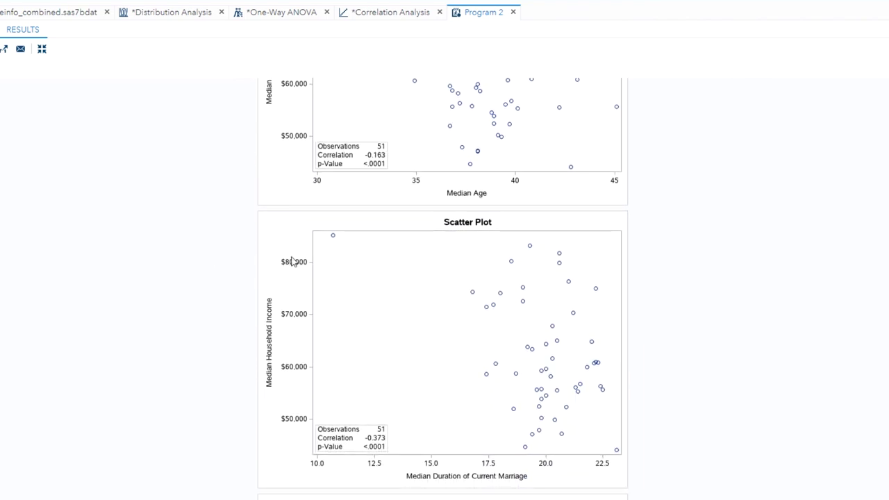
mouse_move(334, 239)
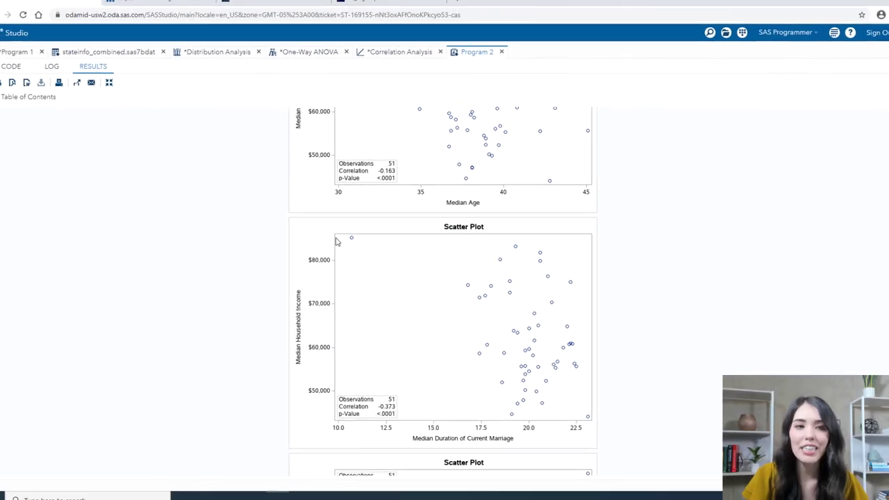
- Save the program as Median Income Correlation in the Census Data Analysis folder and close it
left_click(11, 67)
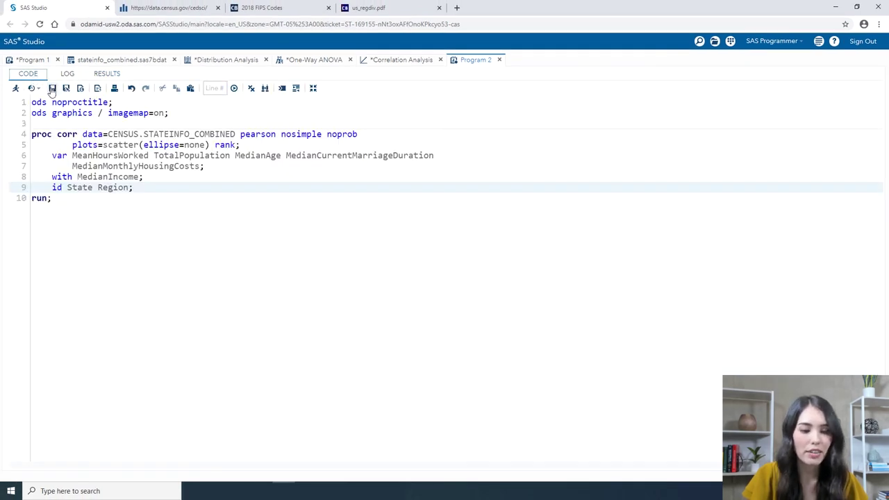
left_click(52, 89)
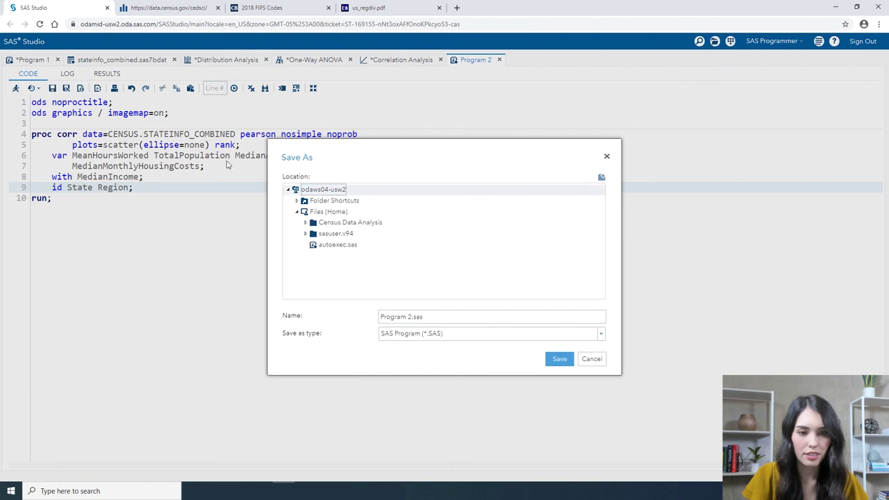
left_click(352, 222)
left_click(432, 316)
left_click_drag(432, 316, 354, 324)
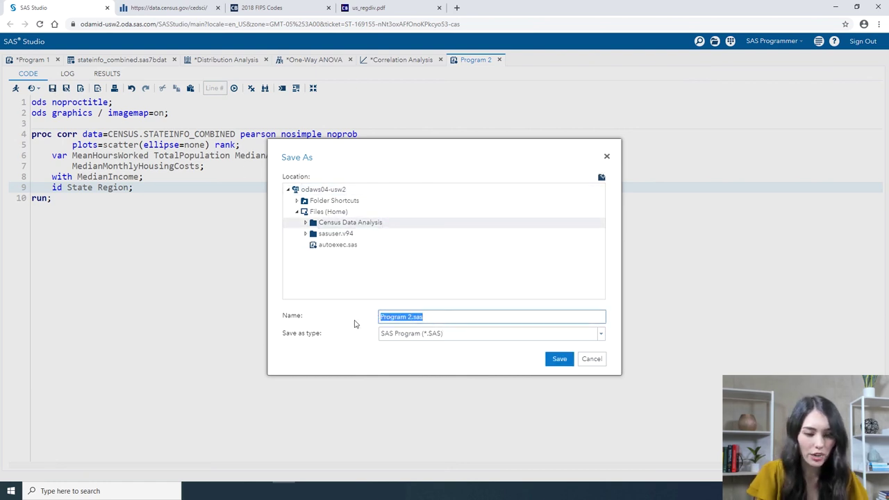
type("Median ")
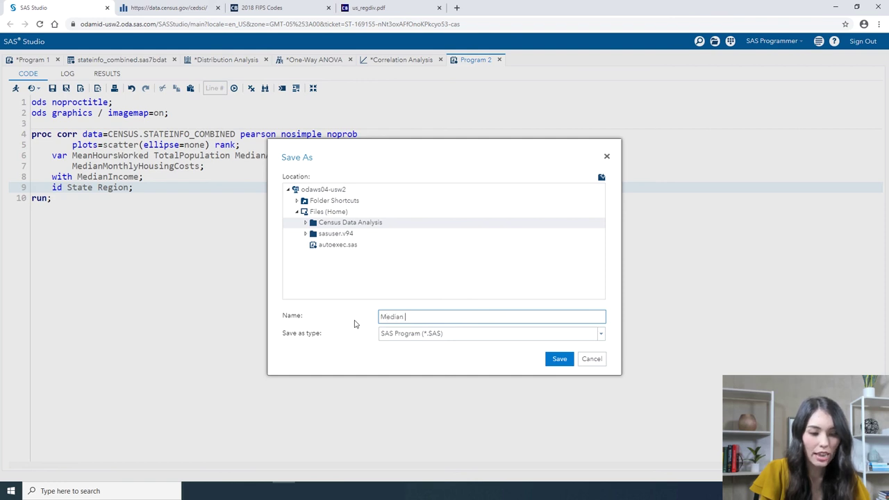
type("Income Correlation")
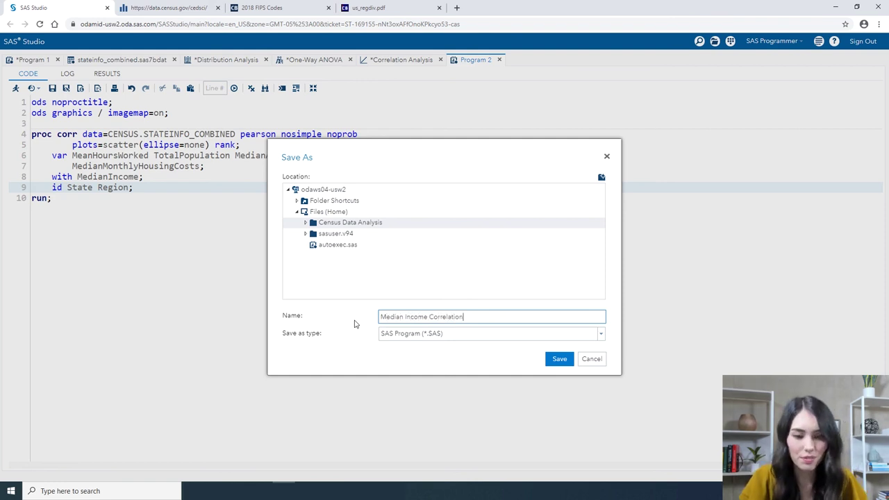
left_click(553, 365)
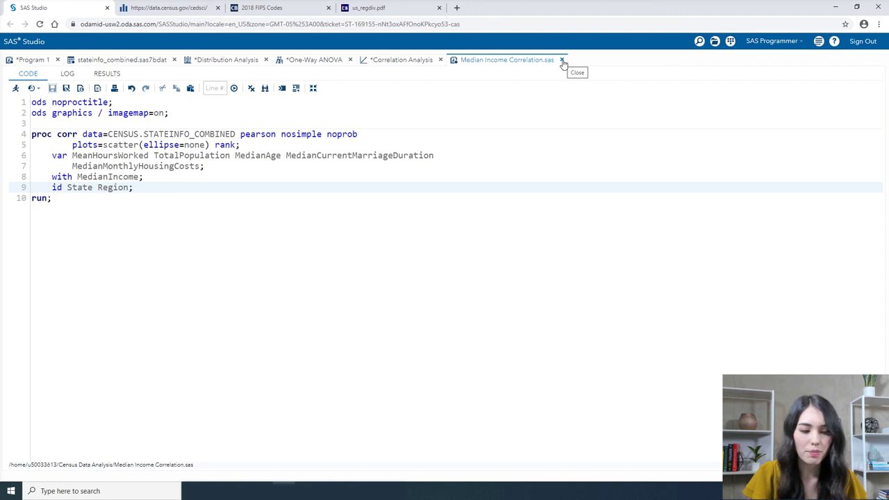
left_click(562, 60)
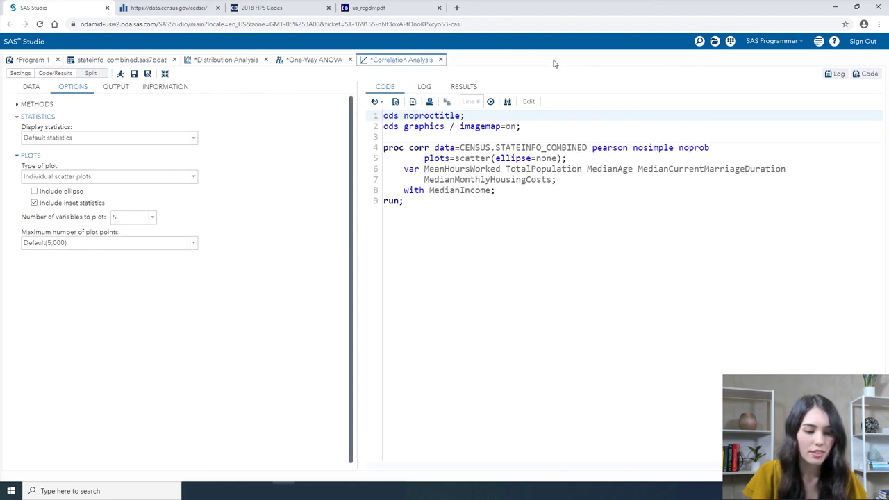
- Exit the maximized view and close the Correlation Analysis and One-Way ANOVA tasks without saving them
left_click(165, 74)
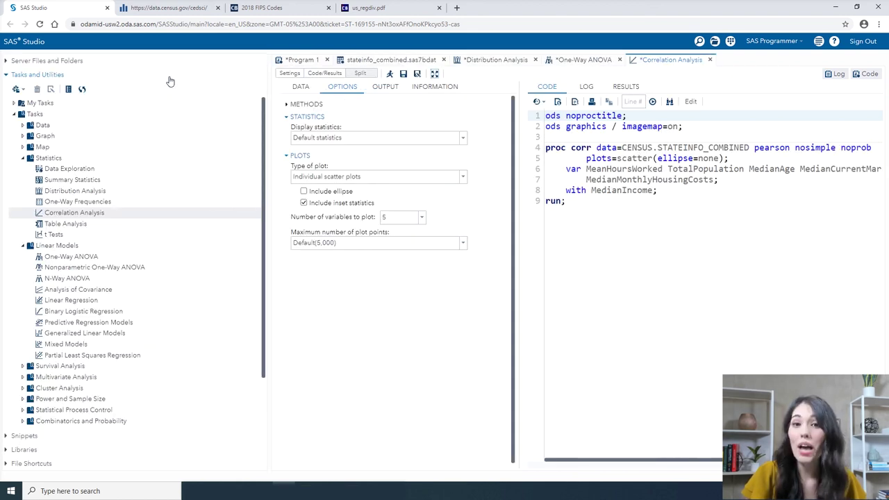
left_click(709, 60)
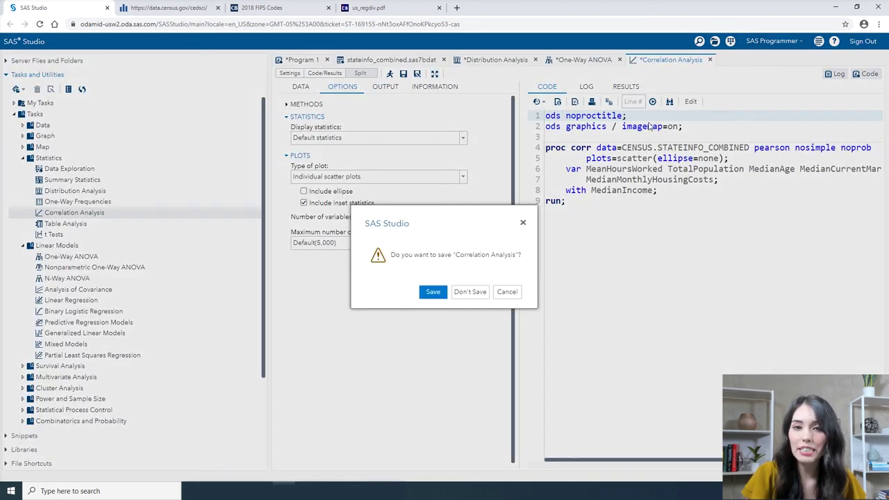
left_click(470, 292)
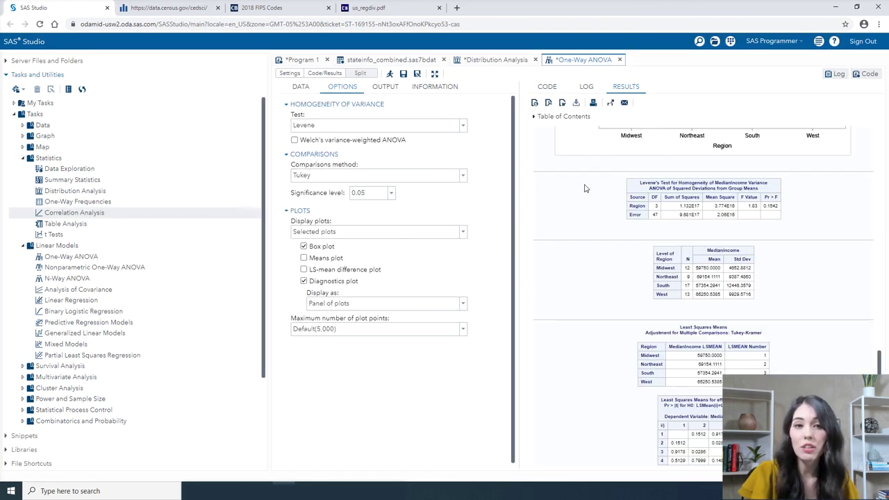
left_click(620, 61)
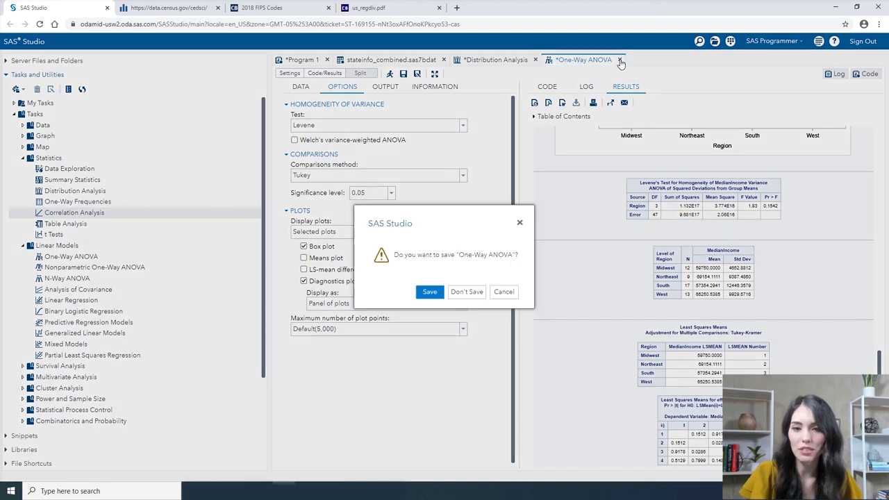
left_click(484, 296)
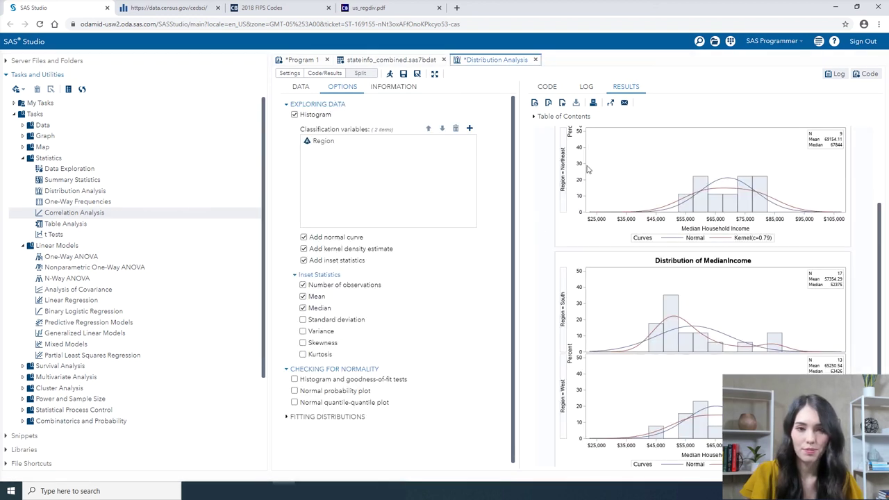